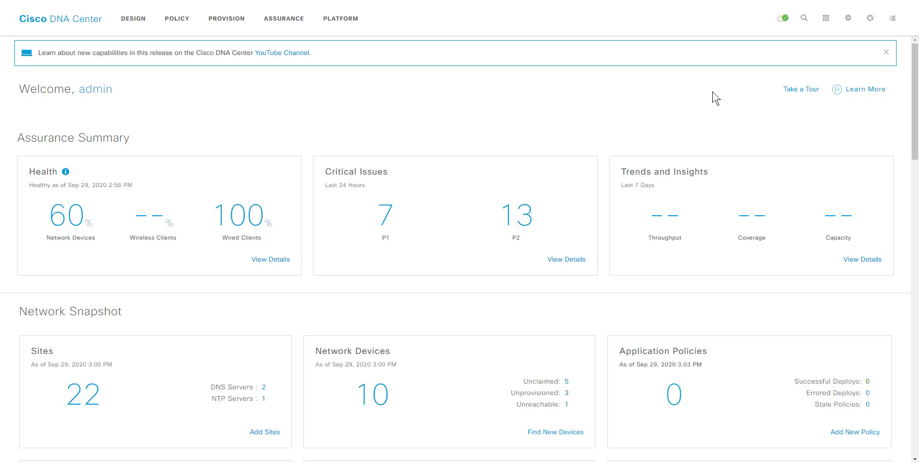
# - Create a new Template Editor project named 'Dot1X-Reauth'
pyautogui.click(826, 21)
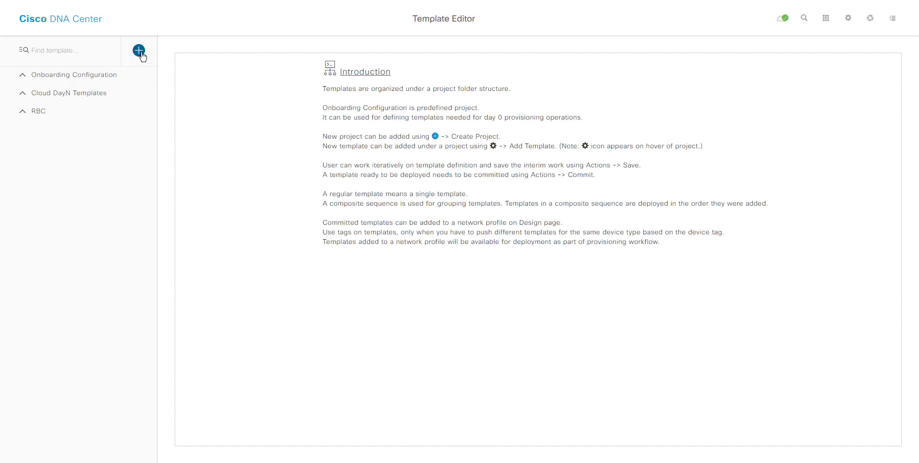
pyautogui.click(140, 54)
pyautogui.click(148, 76)
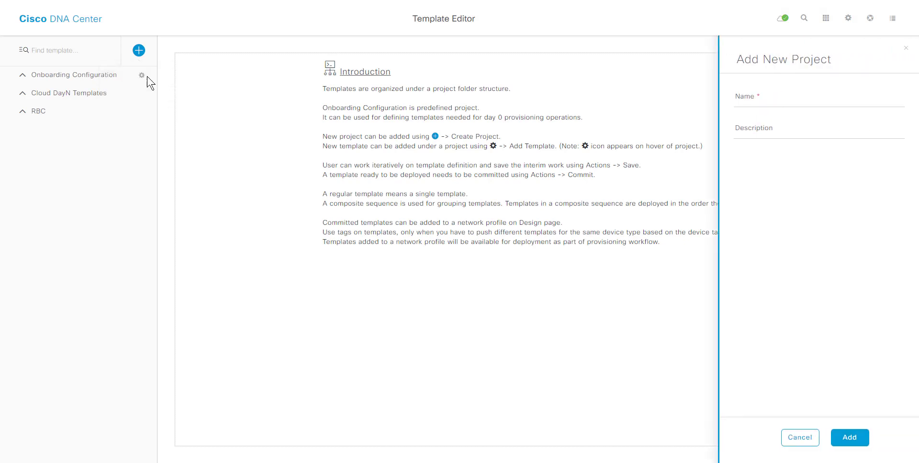
pyautogui.click(784, 100)
pyautogui.write('Dot1x-R')
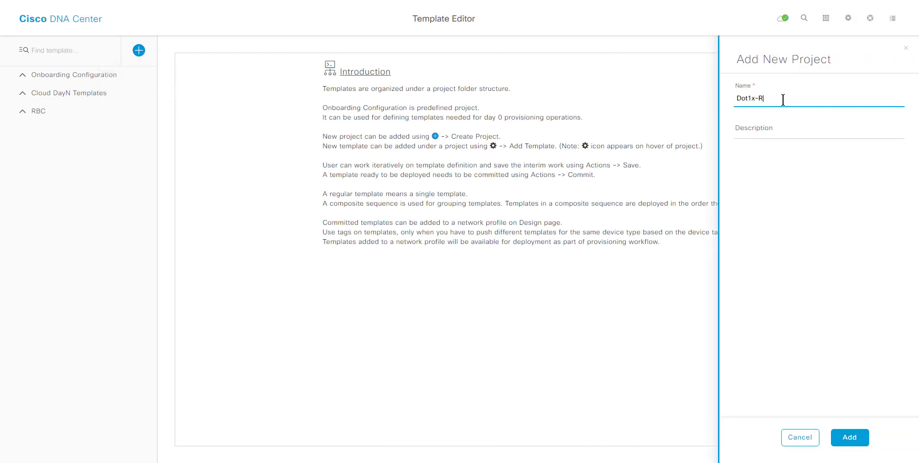
pyautogui.press('BackSpace')
pyautogui.press('BackSpace')
pyautogui.press('BackSpace')
pyautogui.write('X-Raauth')
pyautogui.click(856, 437)
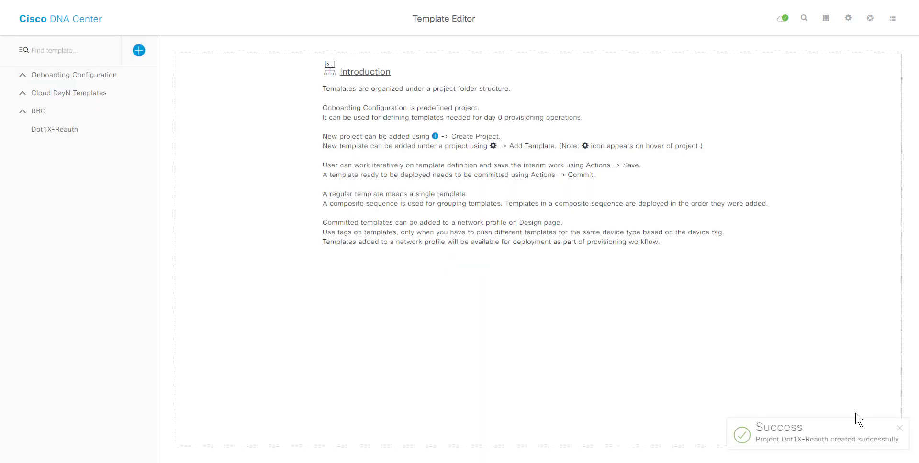
# - Add a template named Max_Reauth_Req to the Dot1X-Reauth project
pyautogui.moveTo(62, 130)
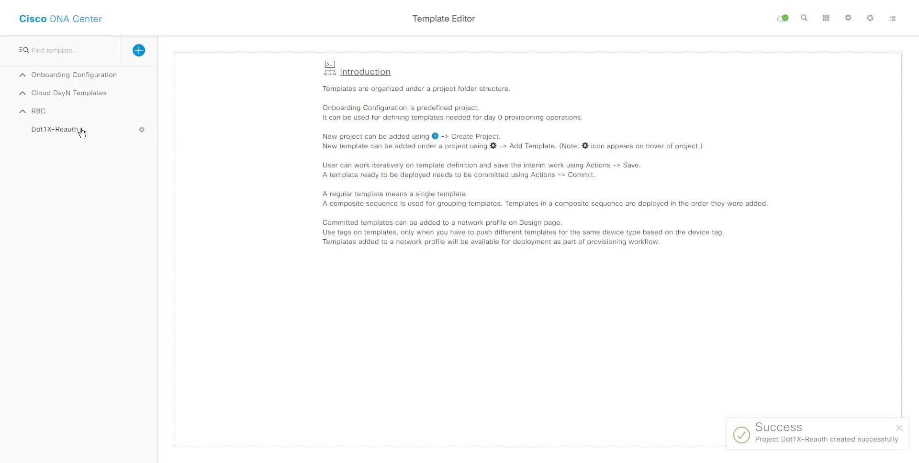
pyautogui.click(142, 131)
pyautogui.click(133, 160)
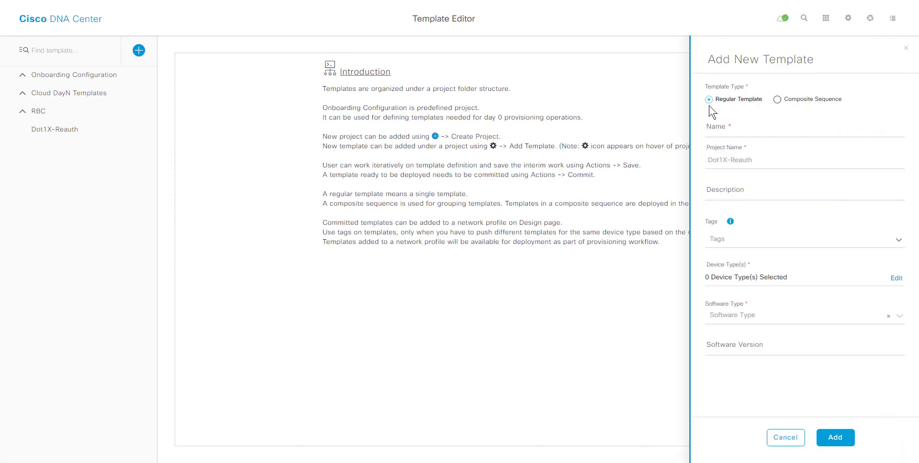
pyautogui.click(751, 127)
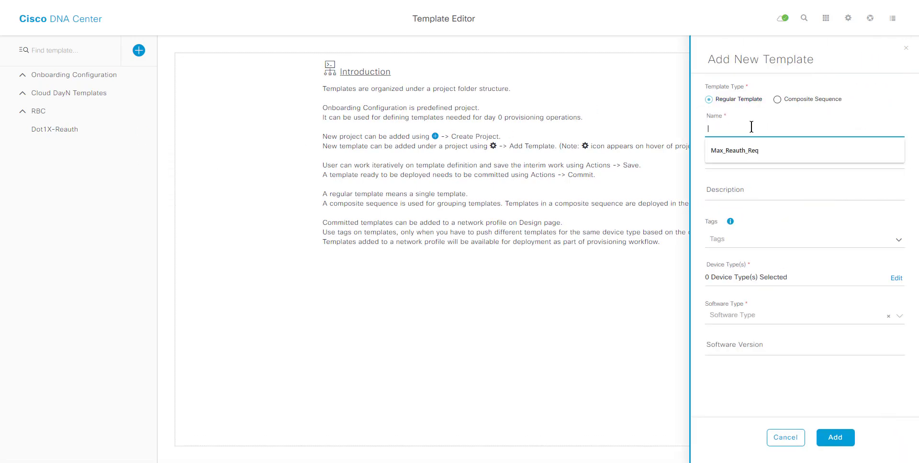
pyautogui.press('Down')
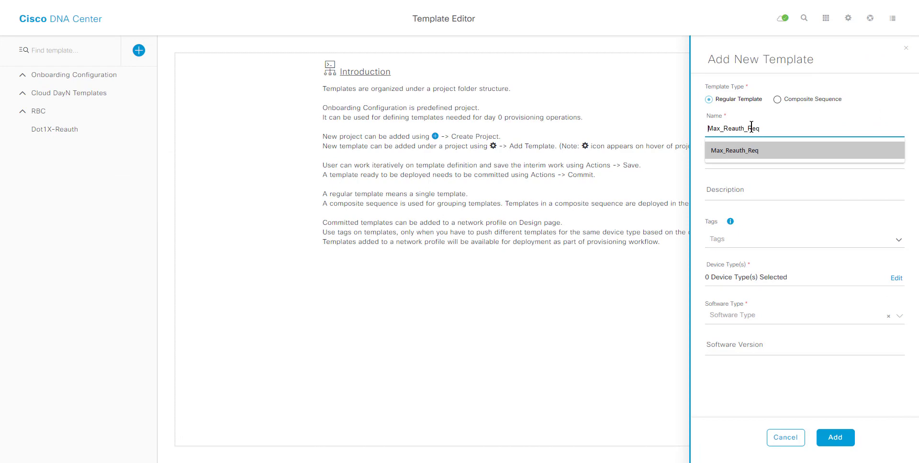
pyautogui.press('Tab')
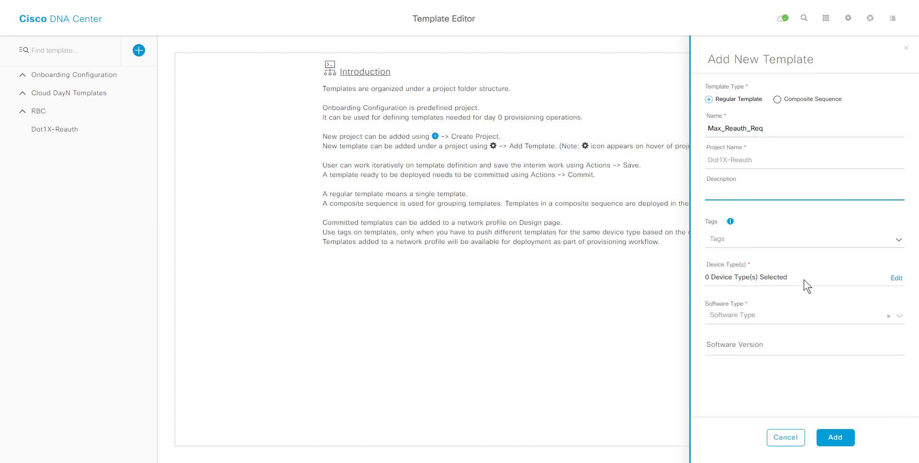
# - Target the template at the Cisco Catalyst 9300 Switch device type
pyautogui.click(897, 280)
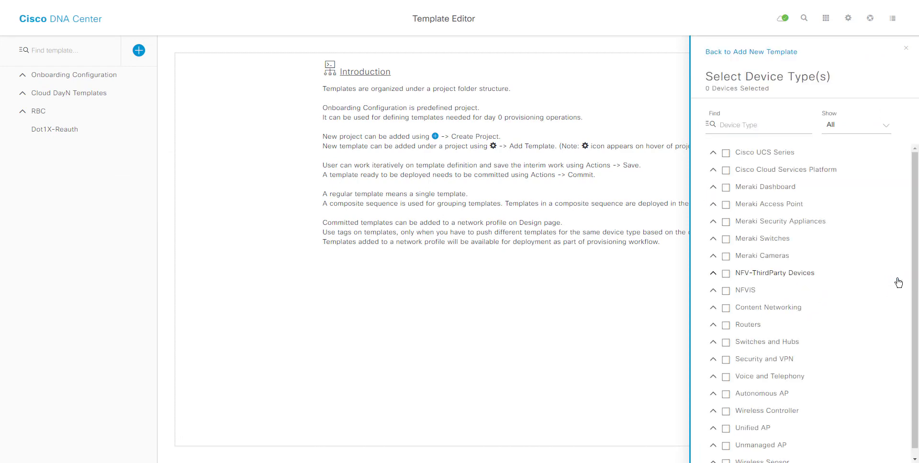
pyautogui.scroll(-1, 818, 237)
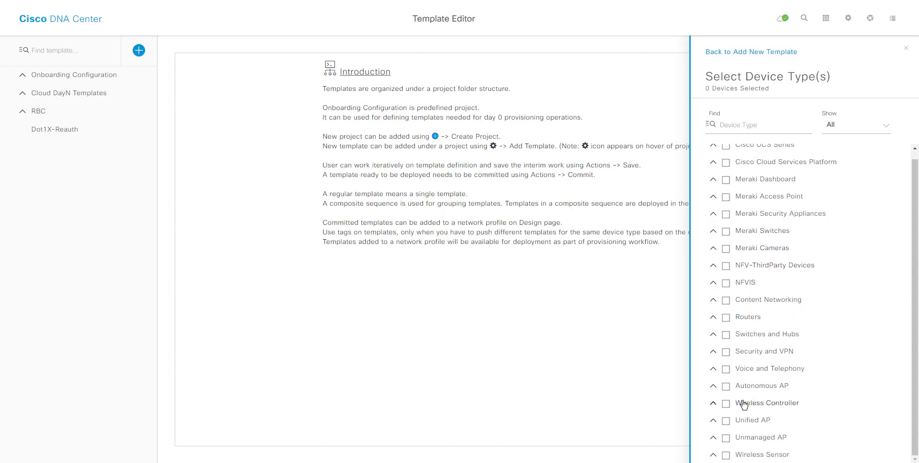
pyautogui.click(713, 334)
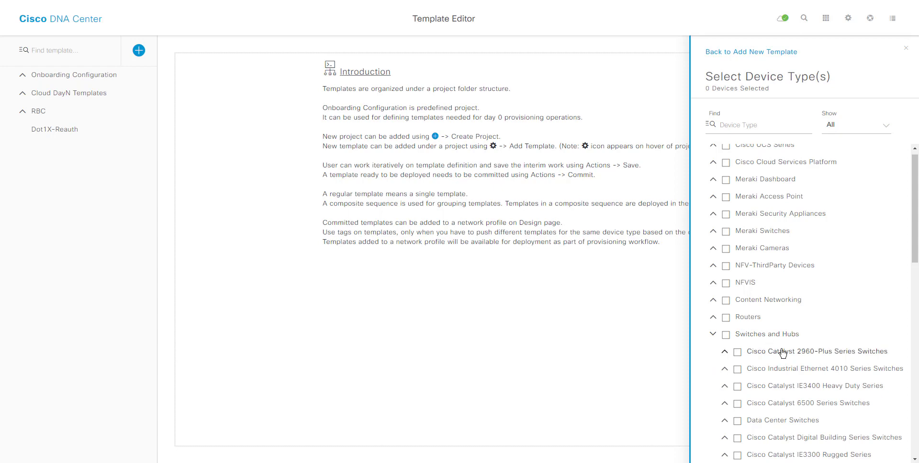
pyautogui.scroll(-5, 783, 353)
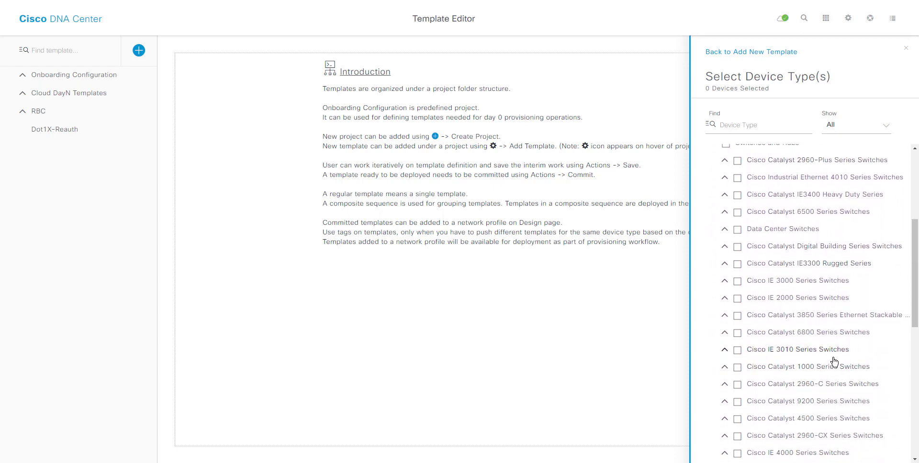
pyautogui.scroll(-4, 828, 383)
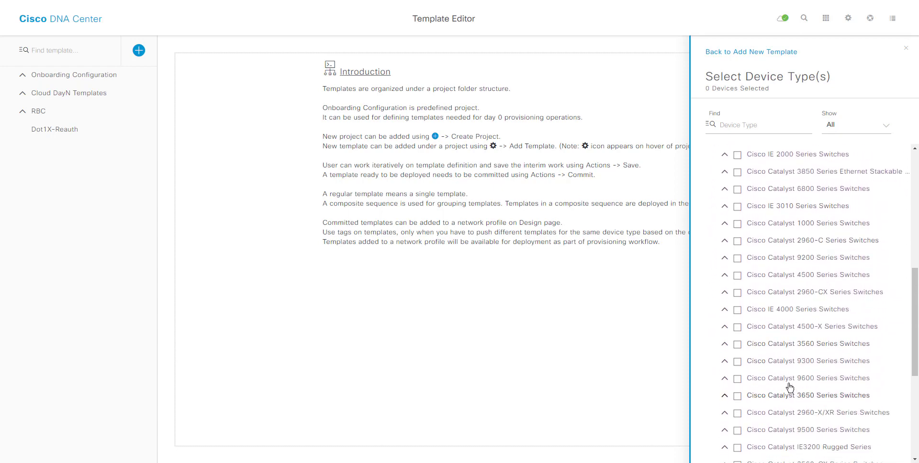
pyautogui.click(724, 361)
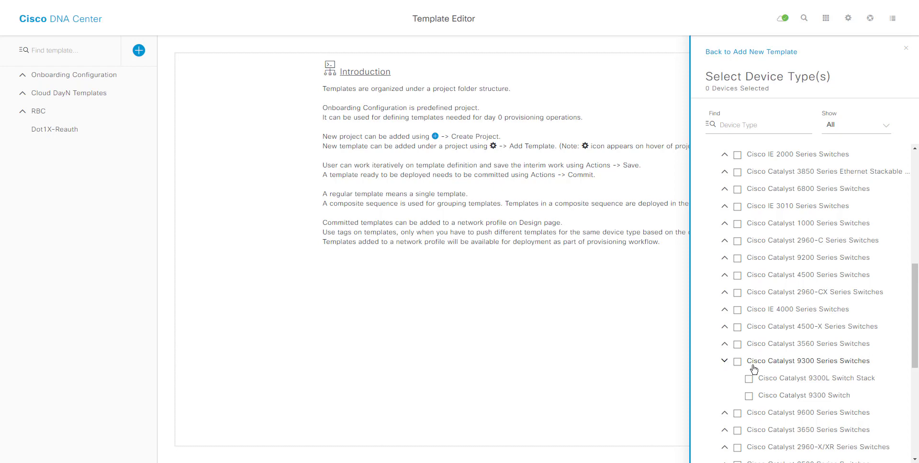
pyautogui.click(749, 396)
pyautogui.scroll(-6, 832, 393)
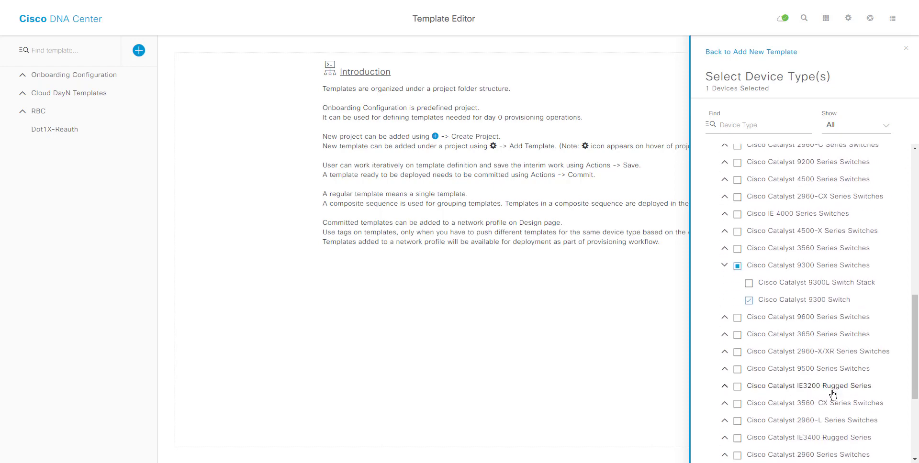
pyautogui.click(746, 53)
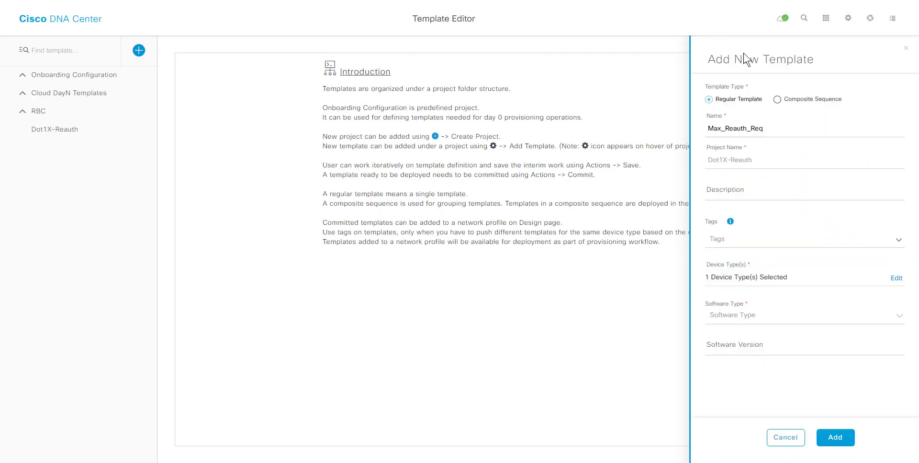
# - Set the software type to IOS-XE and create the template
pyautogui.click(899, 319)
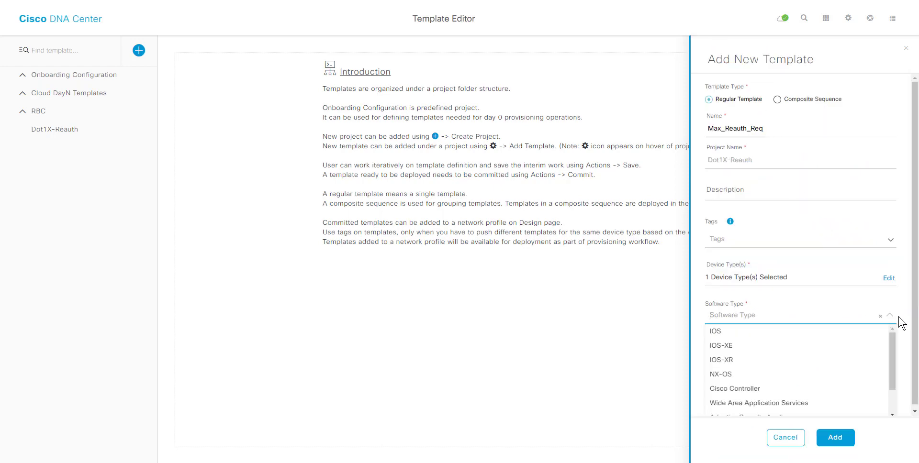
pyautogui.click(715, 348)
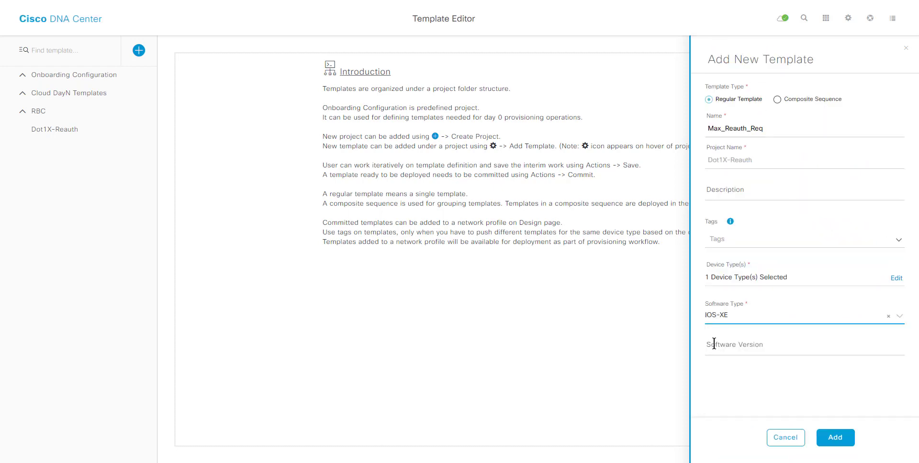
pyautogui.click(838, 439)
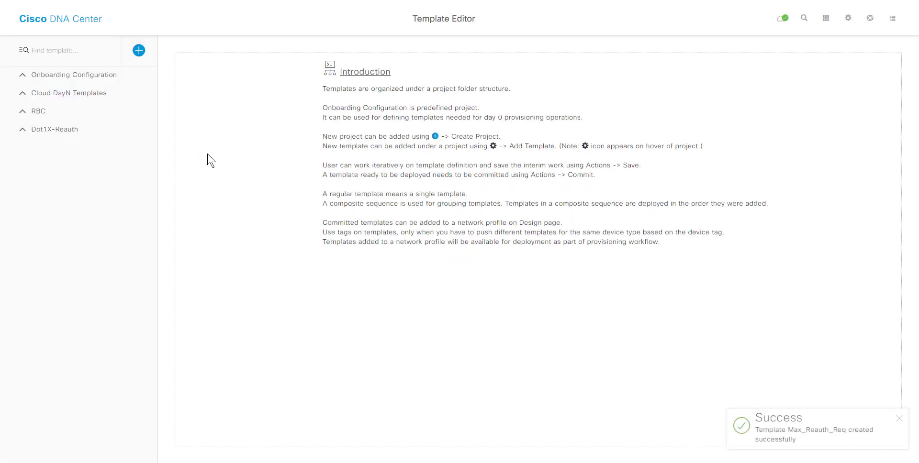
# - Open Max_Reauth_Req and enter the line '#foreach ($interface in ${interfaces})'
pyautogui.moveTo(69, 134)
pyautogui.click(46, 134)
pyautogui.click(67, 151)
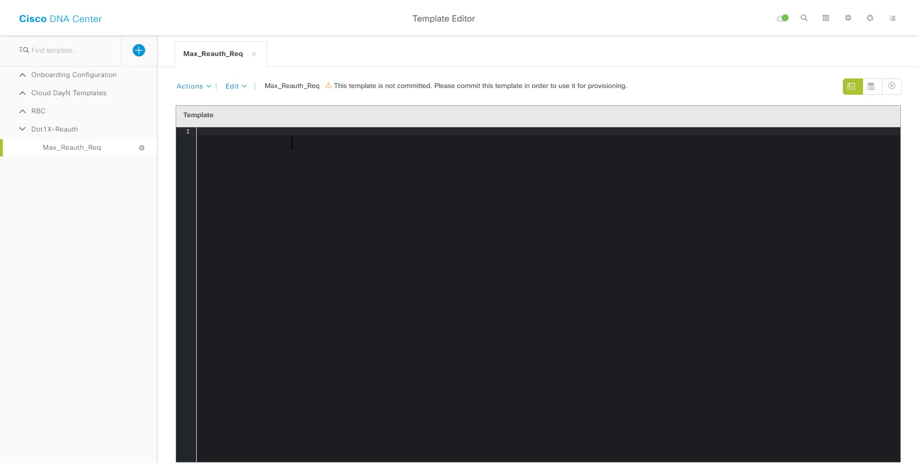
pyautogui.write('#foreach ($inter')
pyautogui.press('BackSpace')
pyautogui.press('BackSpace')
pyautogui.write('erface')
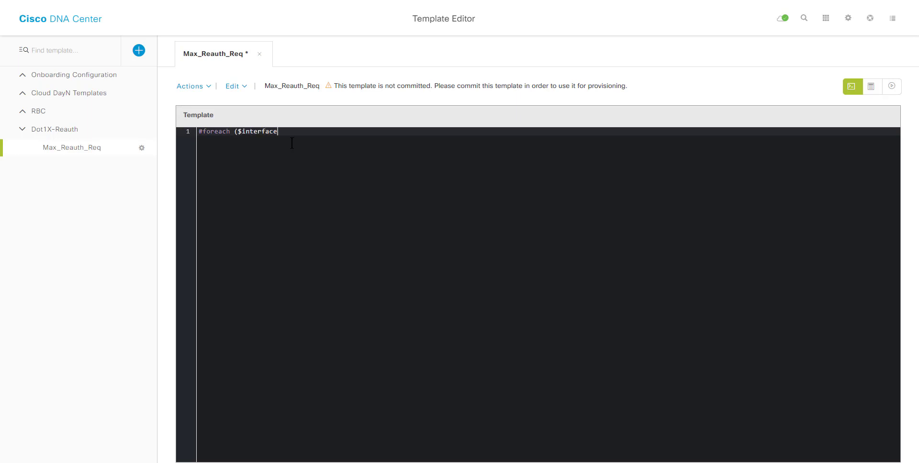
pyautogui.write(' in ${interfaces})')
# - Add 'interface $interface.portName' and 'dot1x max-reauth-req $value', close with #end, and save
pyautogui.press('Return')
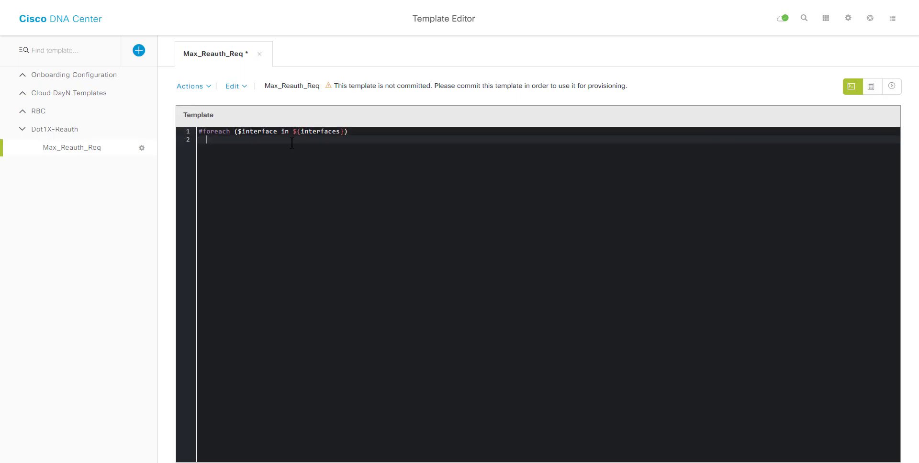
pyautogui.write('interface.')
pyautogui.write('inter')
pyautogui.press('BackSpace')
pyautogui.press('BackSpace')
pyautogui.press('BackSpace')
pyautogui.press('BackSpace')
pyautogui.press('BackSpace')
pyautogui.press('BackSpace')
pyautogui.write('$interface.portName')
pyautogui.press('Return')
pyautogui.write('dot1')
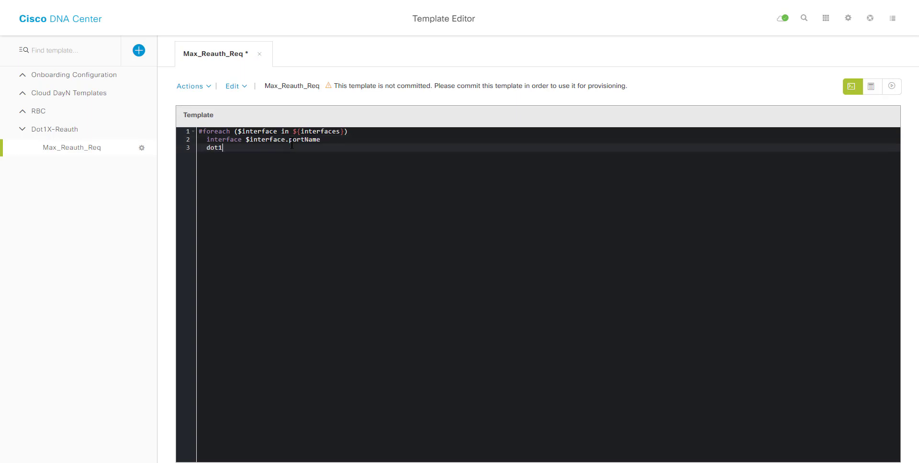
pyautogui.write('x max-reauth-req $value')
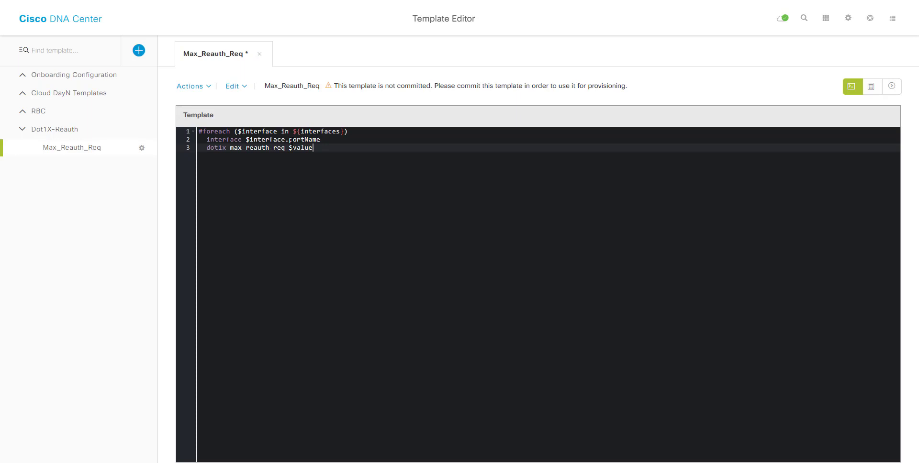
pyautogui.press('Return')
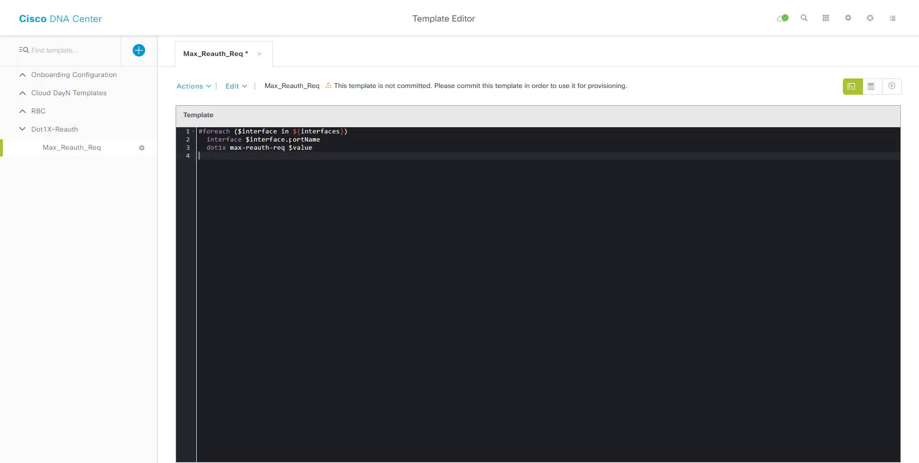
pyautogui.write('#end')
pyautogui.click(196, 87)
pyautogui.click(202, 125)
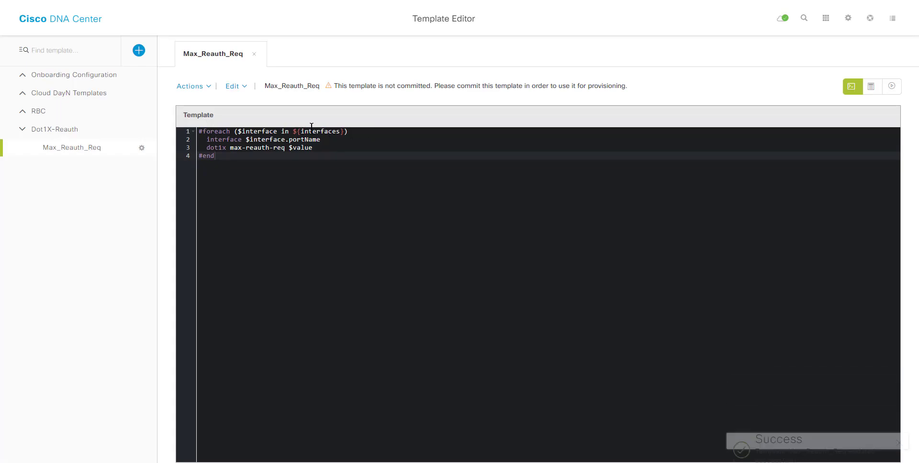
# - In the Input Form, bind the interfaces field to source Inventory, entity Interface
pyautogui.click(872, 92)
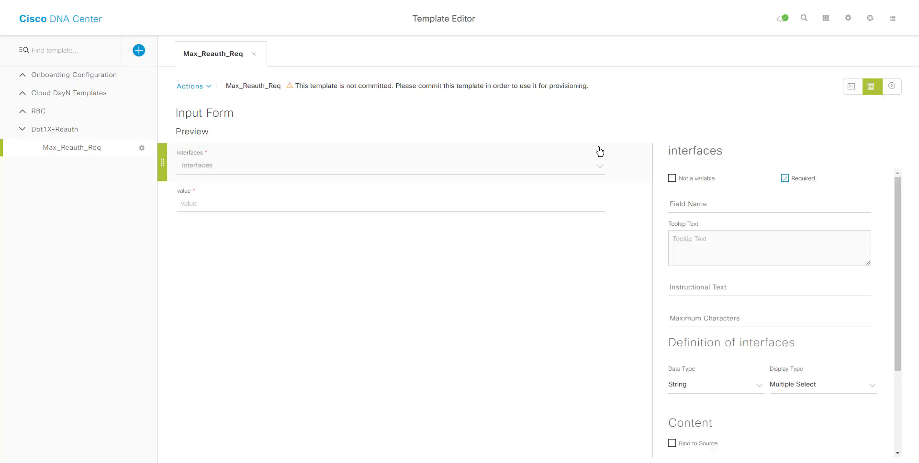
pyautogui.click(279, 165)
pyautogui.scroll(-2, 819, 311)
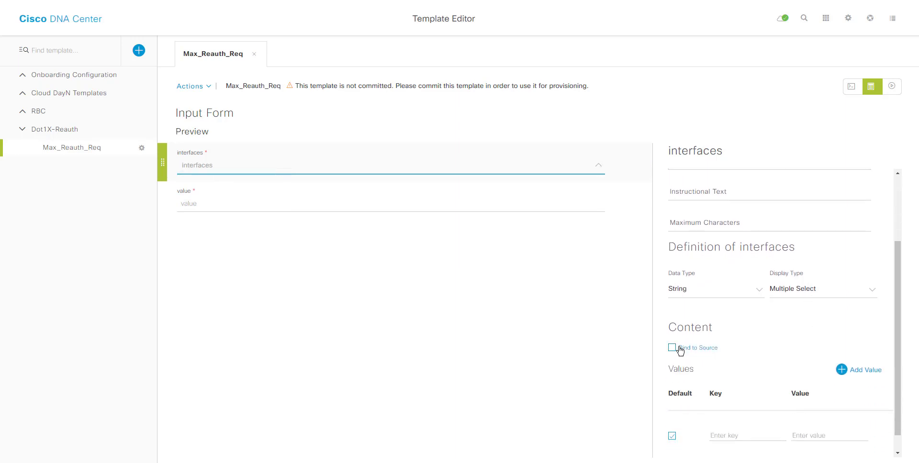
pyautogui.click(672, 348)
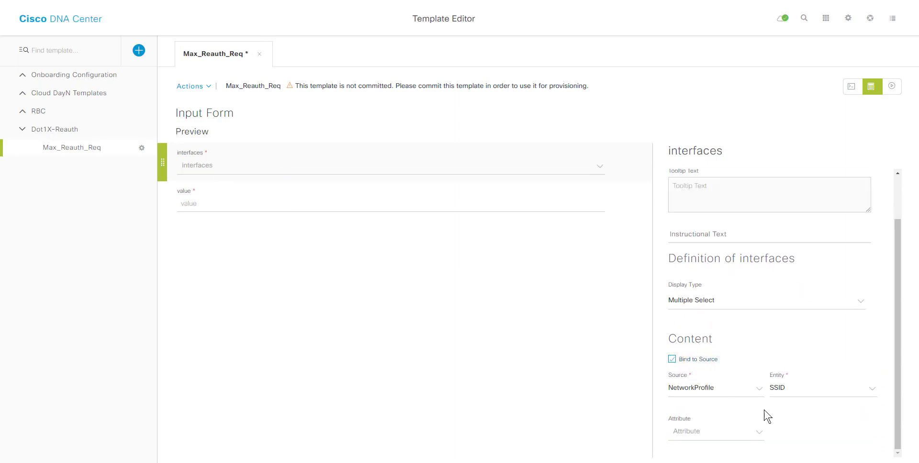
pyautogui.click(759, 390)
pyautogui.click(698, 450)
pyautogui.click(873, 390)
pyautogui.click(796, 424)
pyautogui.scroll(2, 795, 414)
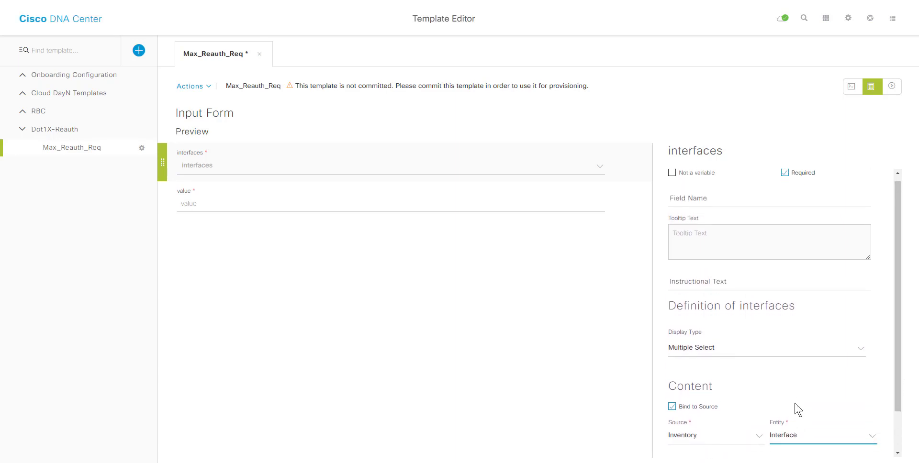
pyautogui.scroll(-2, 795, 409)
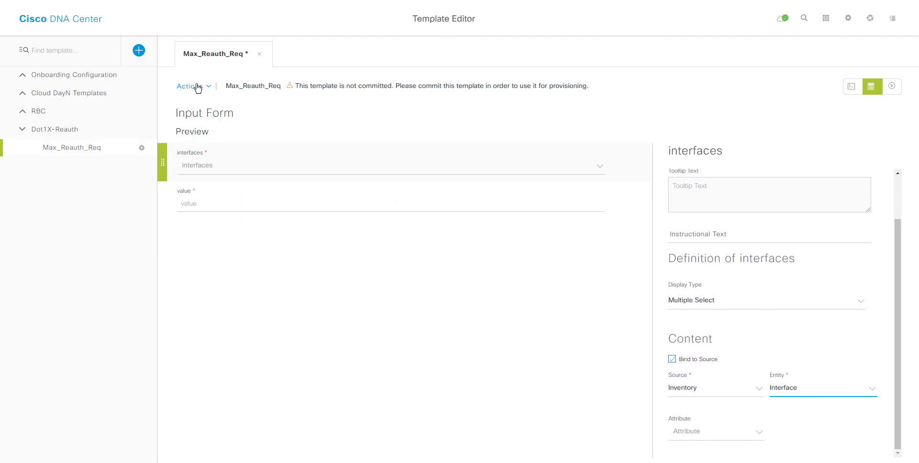
# - Give the value field a default value of 2
pyautogui.click(235, 200)
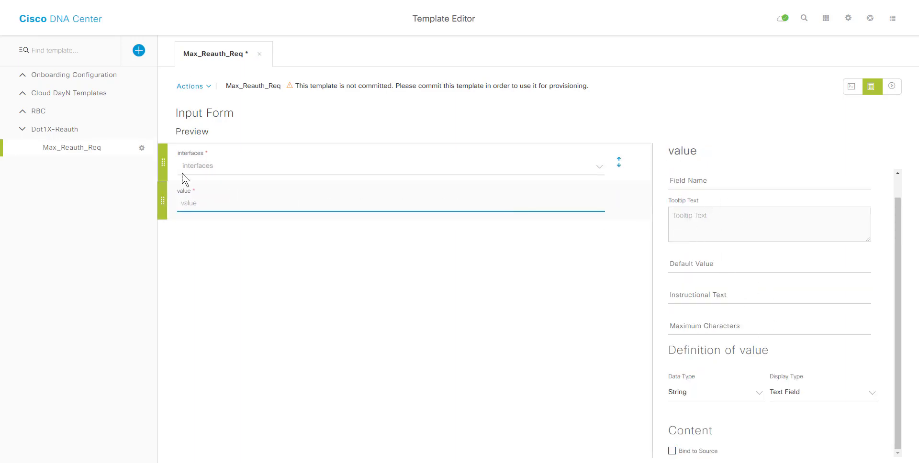
pyautogui.click(716, 262)
pyautogui.write('2')
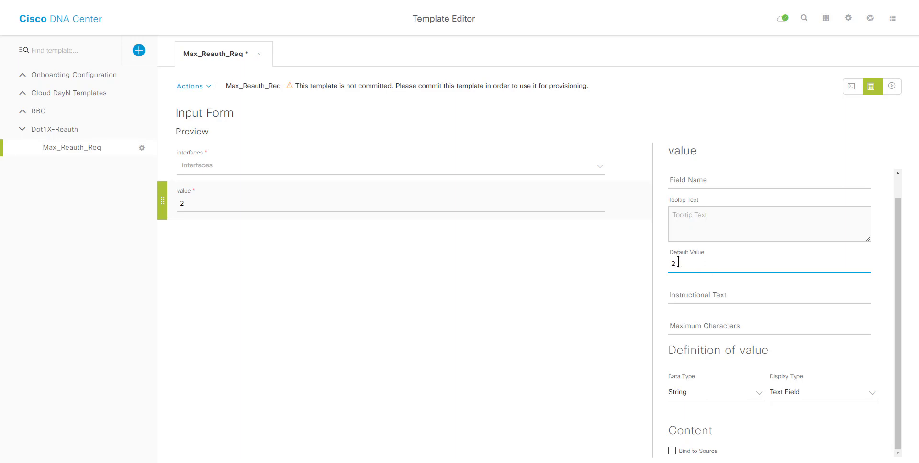
# - Save the Max_Reauth_Req template and commit it
pyautogui.click(192, 86)
pyautogui.click(193, 140)
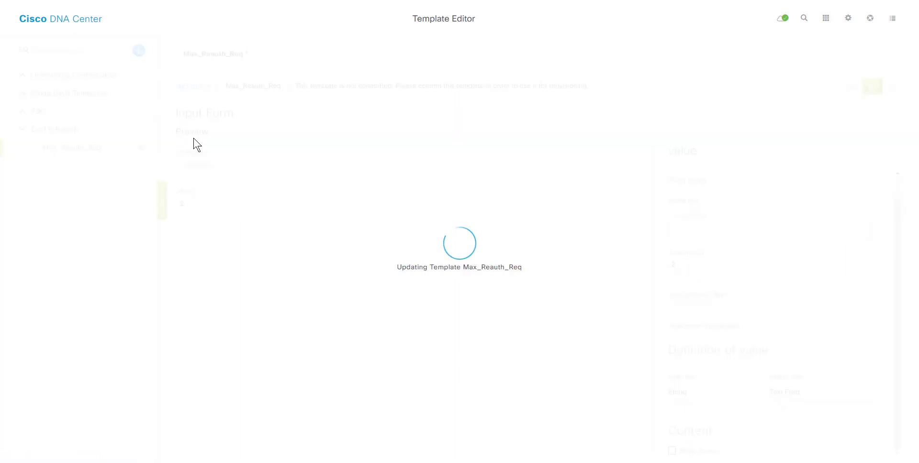
pyautogui.click(199, 89)
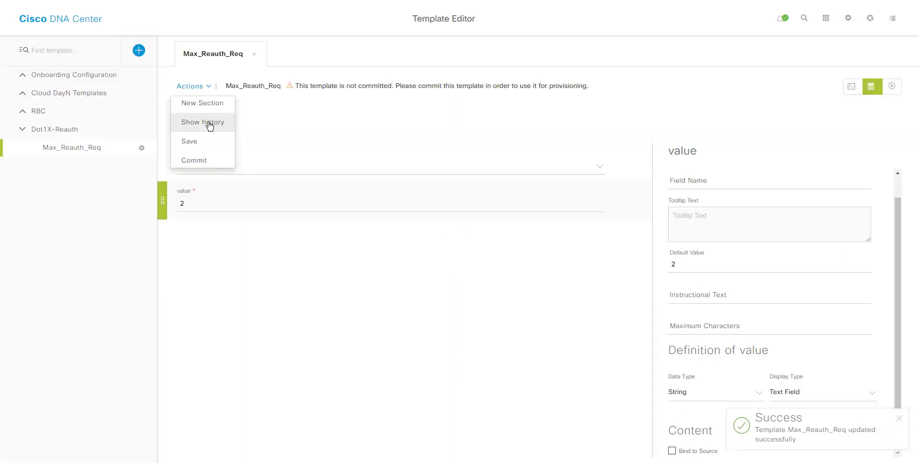
pyautogui.click(207, 162)
pyautogui.click(900, 420)
pyautogui.click(850, 437)
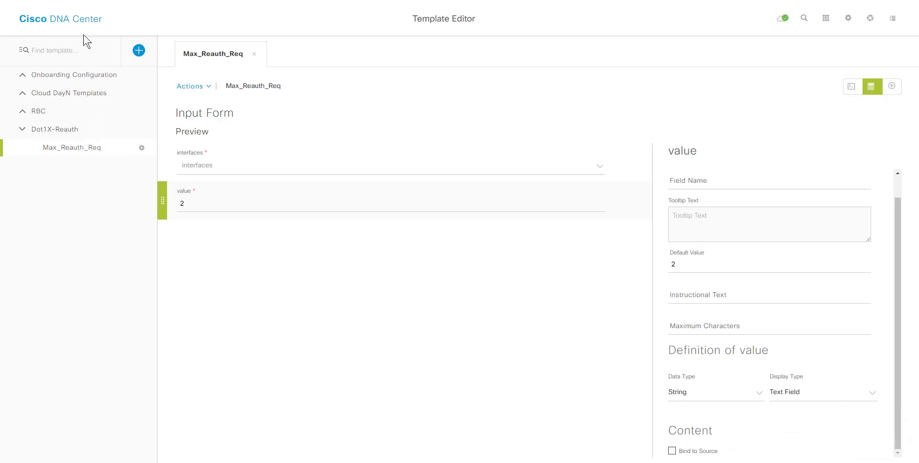
# - Go to Design > Network Profiles and edit the Site1_Profile profile
pyautogui.click(79, 22)
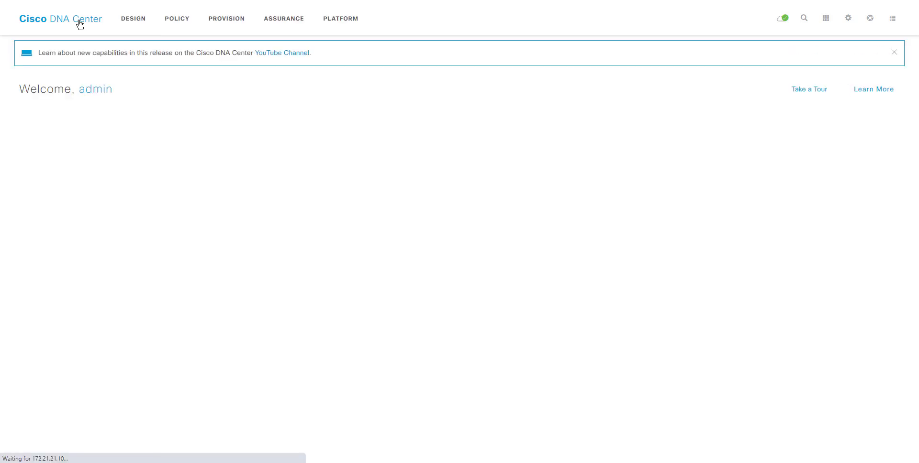
pyautogui.click(135, 22)
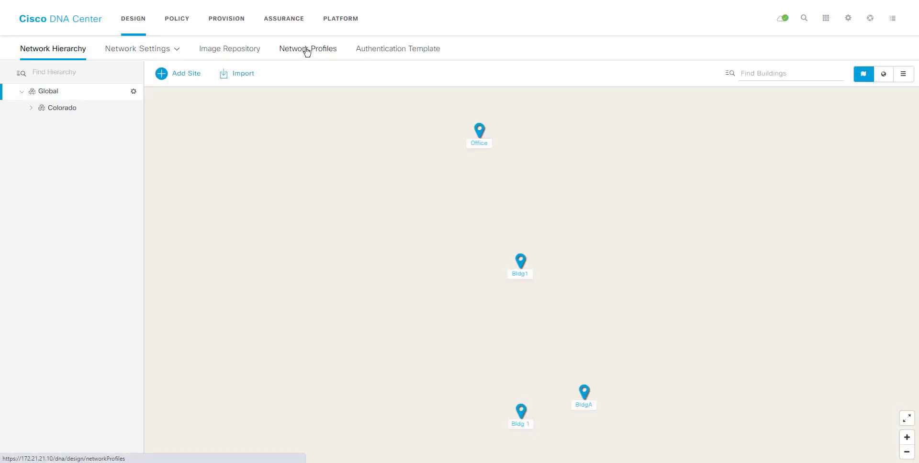
pyautogui.click(306, 50)
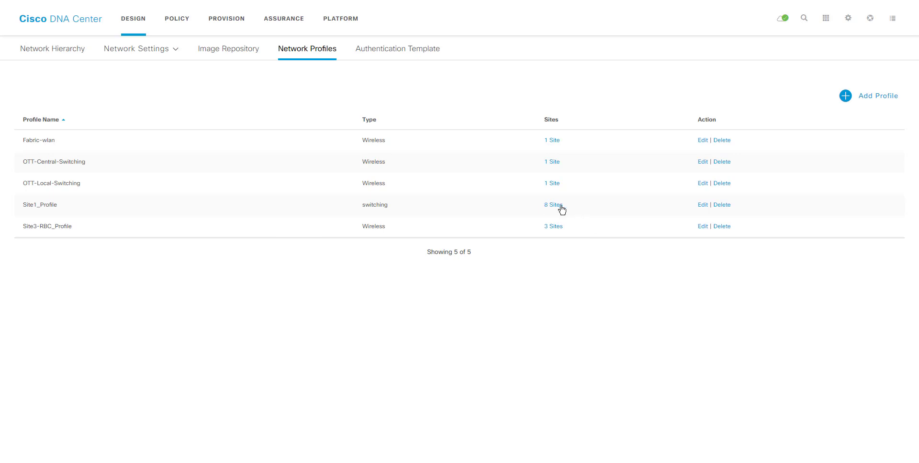
pyautogui.click(703, 206)
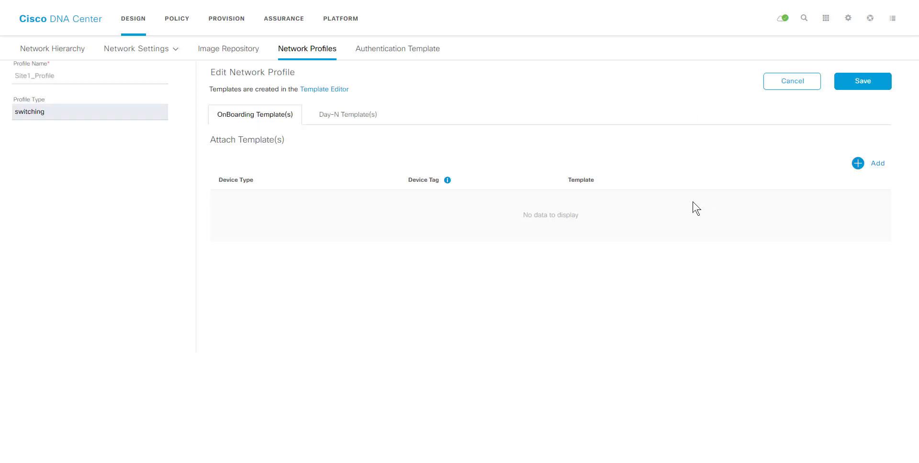
# - Add Max_Reauth_Req as a Day-N template for Cisco Catalyst 9300 Switch and save the profile
pyautogui.click(348, 124)
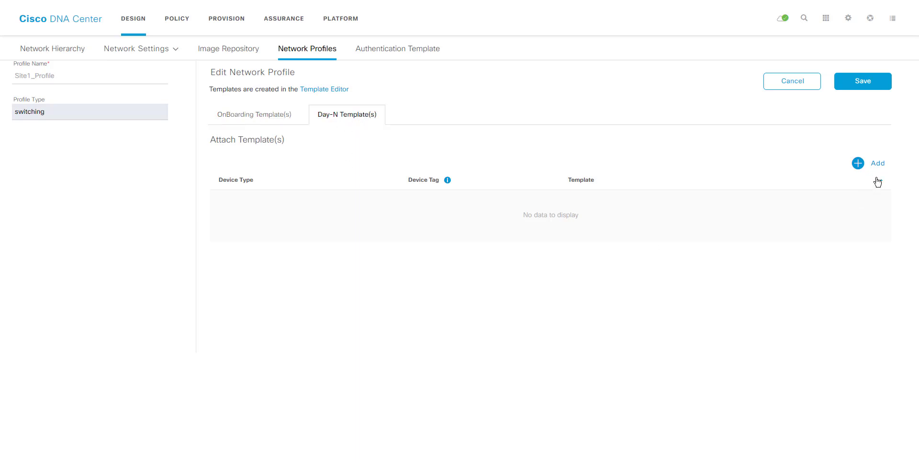
pyautogui.click(858, 164)
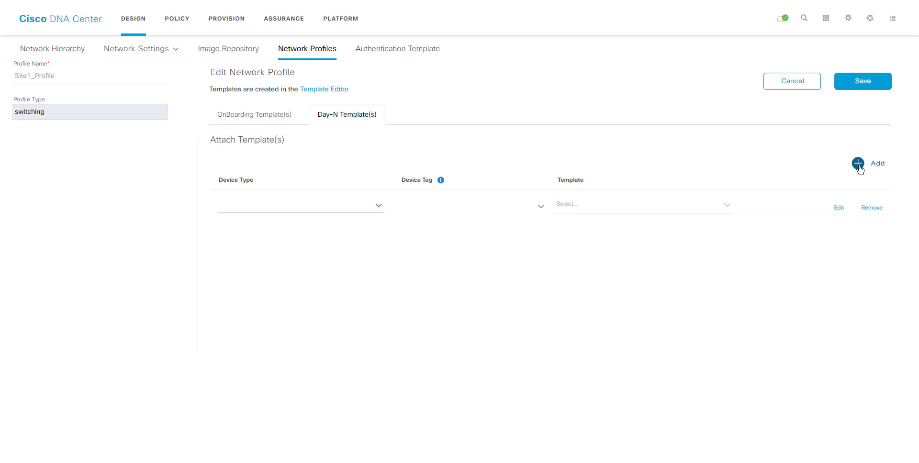
pyautogui.click(379, 207)
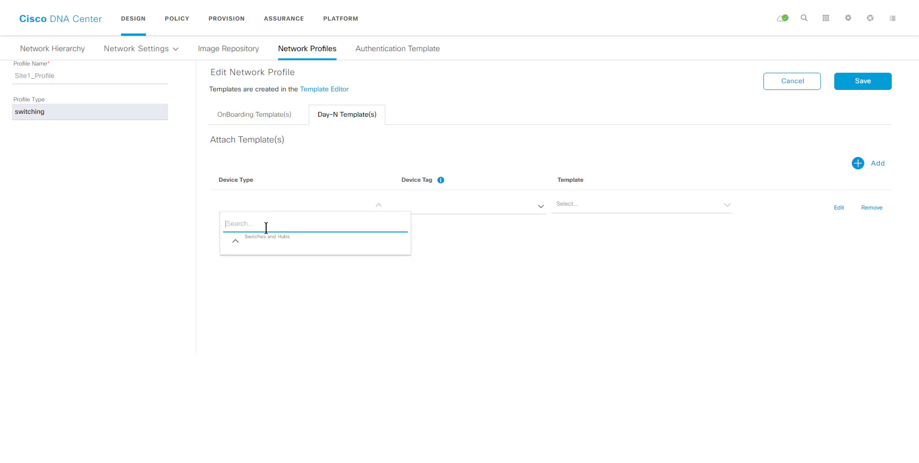
pyautogui.write('9300')
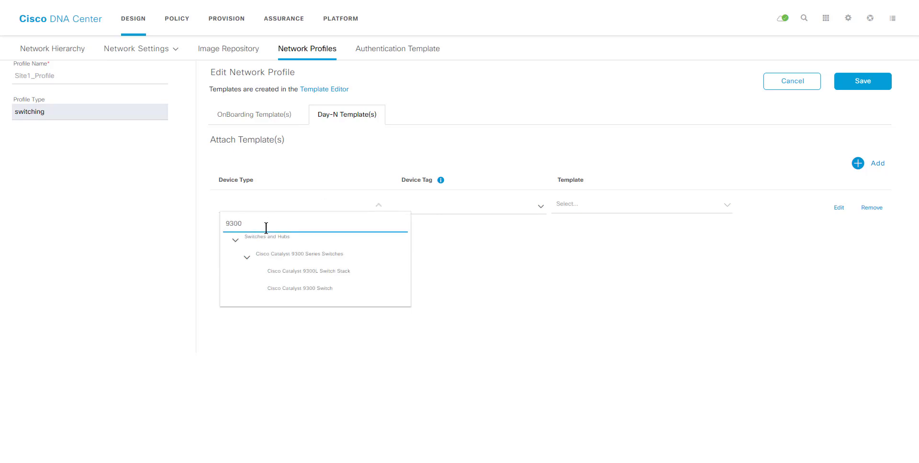
pyautogui.click(294, 289)
pyautogui.click(718, 203)
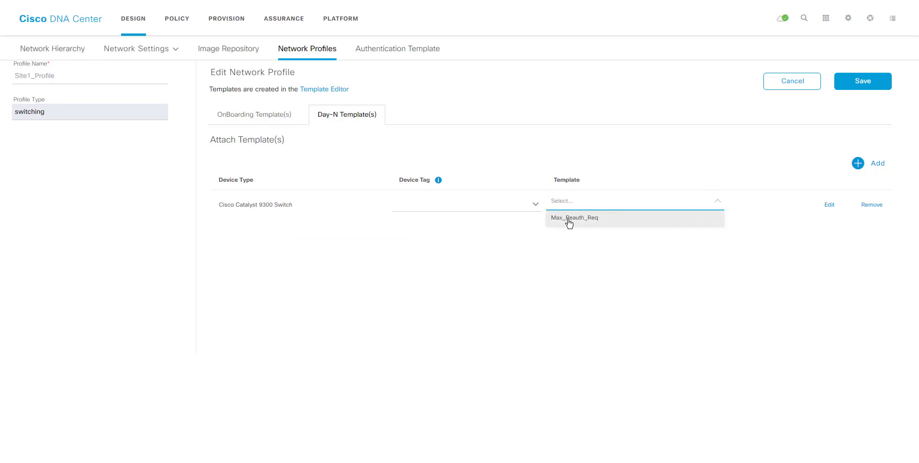
pyautogui.click(570, 221)
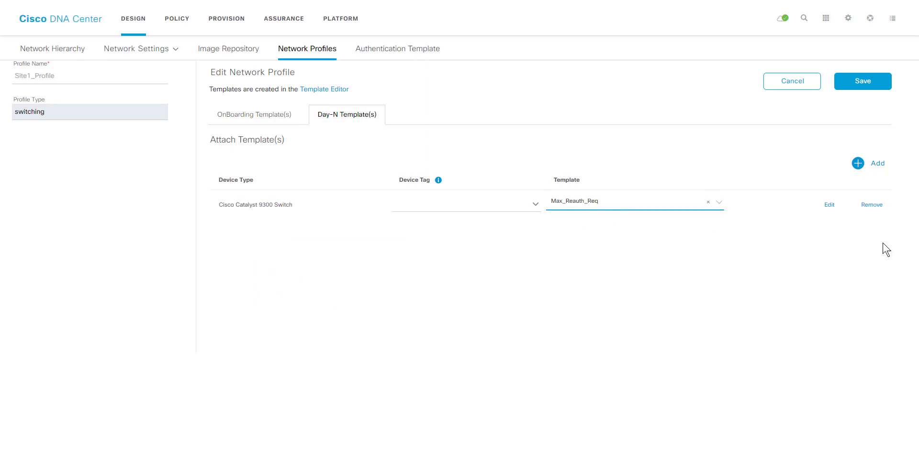
pyautogui.click(868, 85)
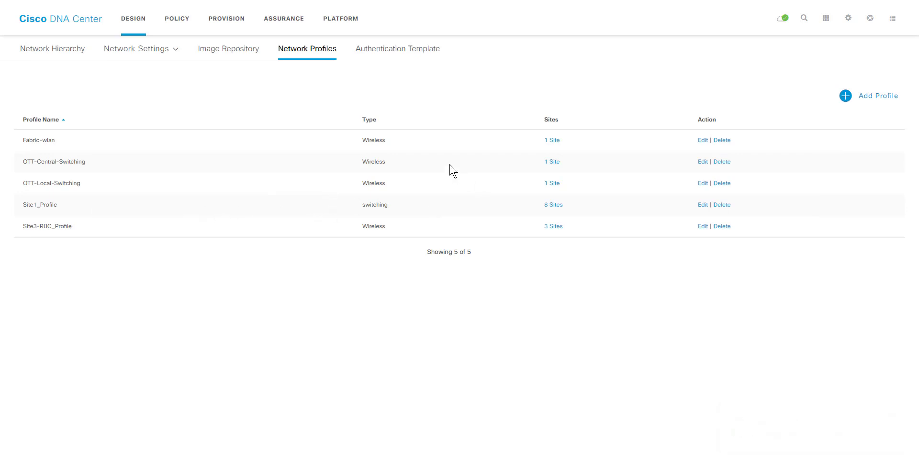
# - Provision Site1-E-9300 through to Advanced Configuration and expand the Max_Reauth_Req interfaces list
pyautogui.click(229, 19)
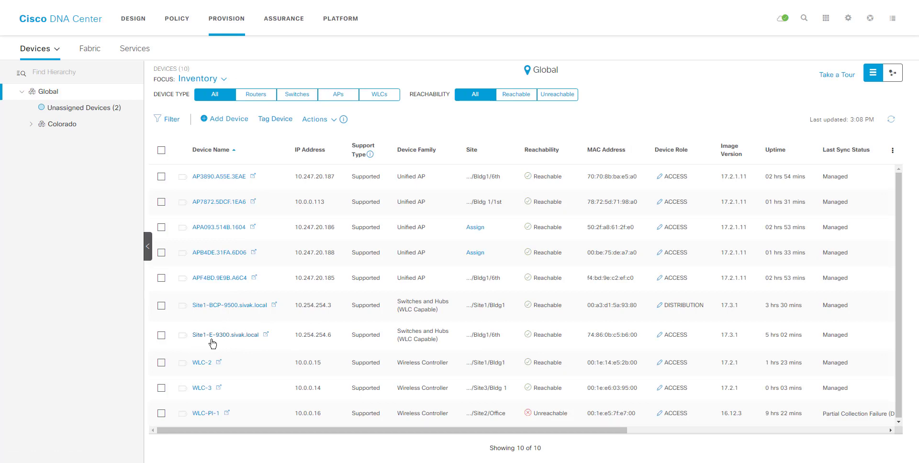
pyautogui.click(161, 336)
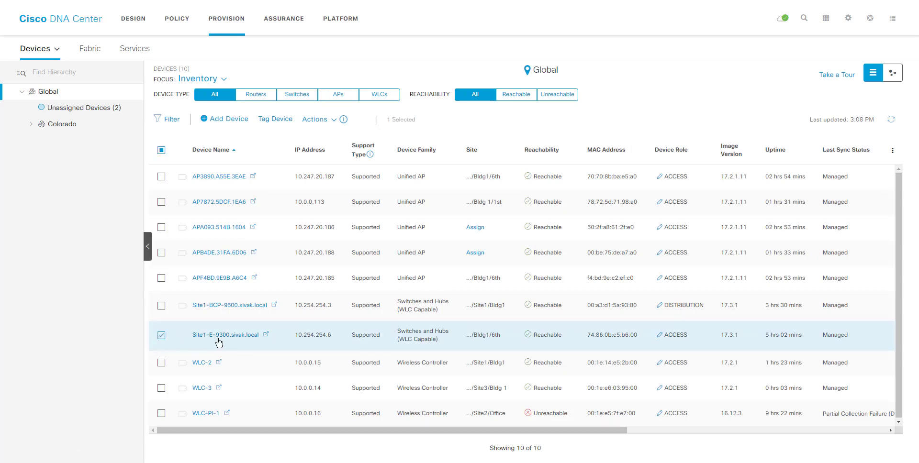
pyautogui.click(321, 119)
pyautogui.moveTo(337, 179)
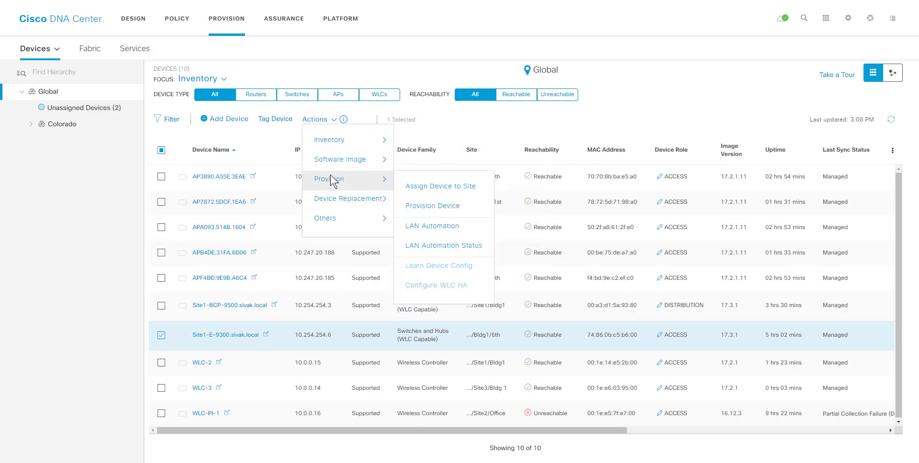
pyautogui.click(433, 206)
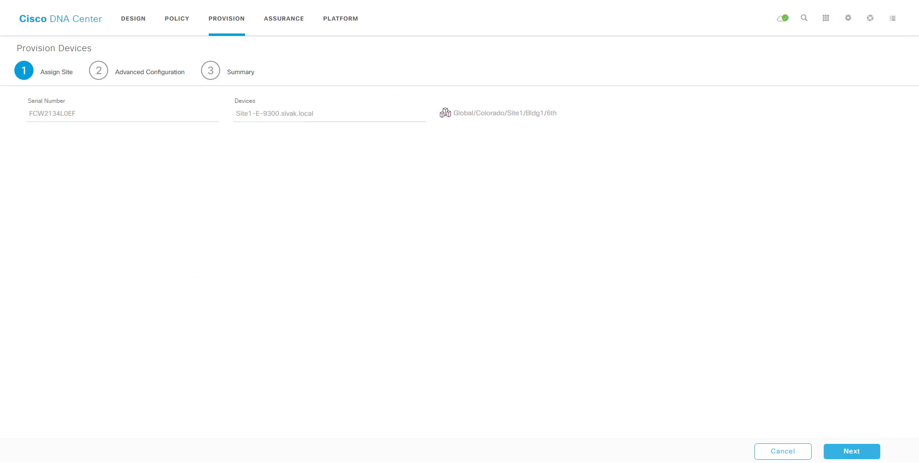
pyautogui.click(854, 452)
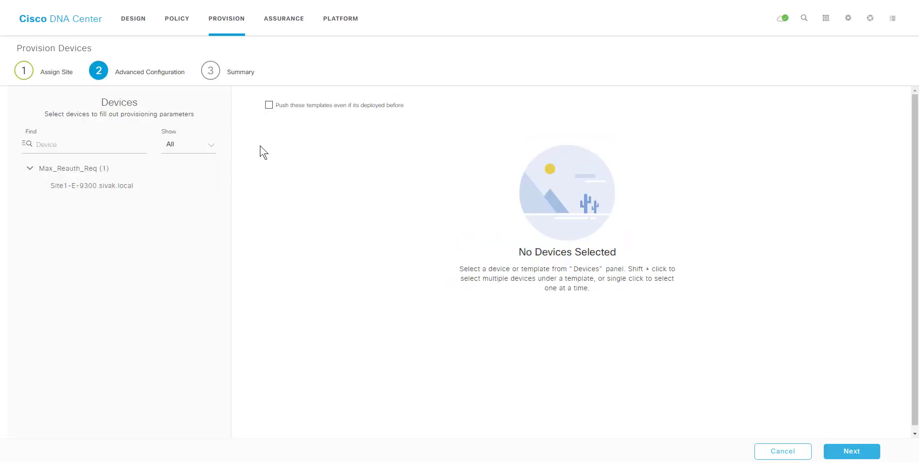
pyautogui.click(95, 187)
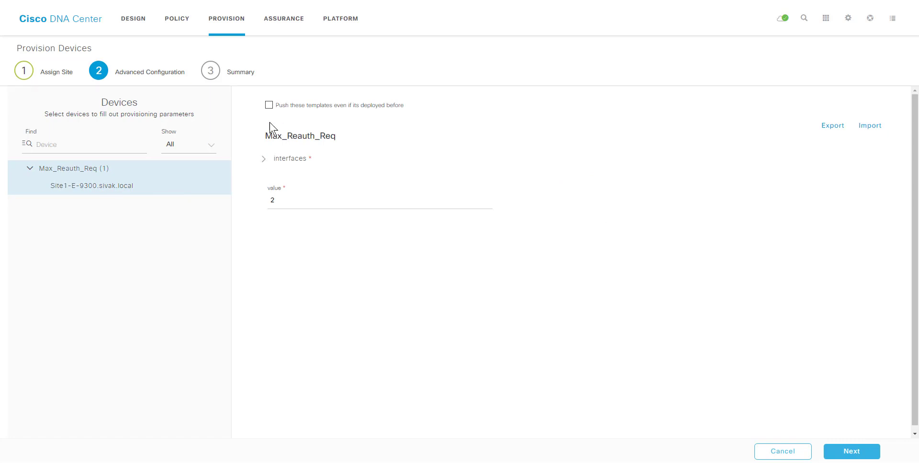
pyautogui.click(264, 159)
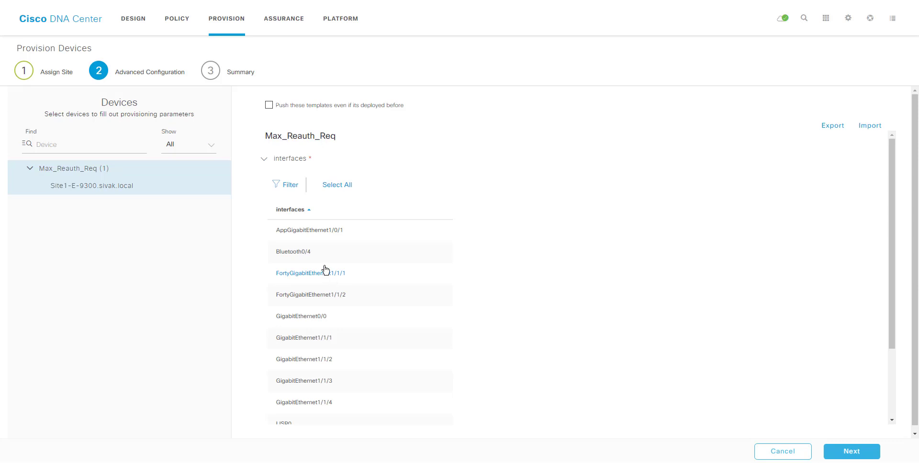
# - Filter the interfaces list to 'ten' to show only TenGigabit ports
pyautogui.click(293, 187)
pyautogui.click(340, 232)
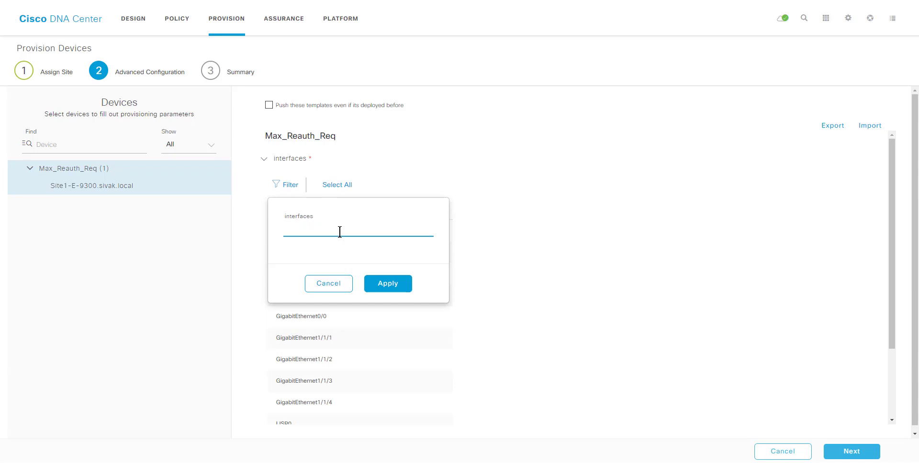
pyautogui.click(383, 284)
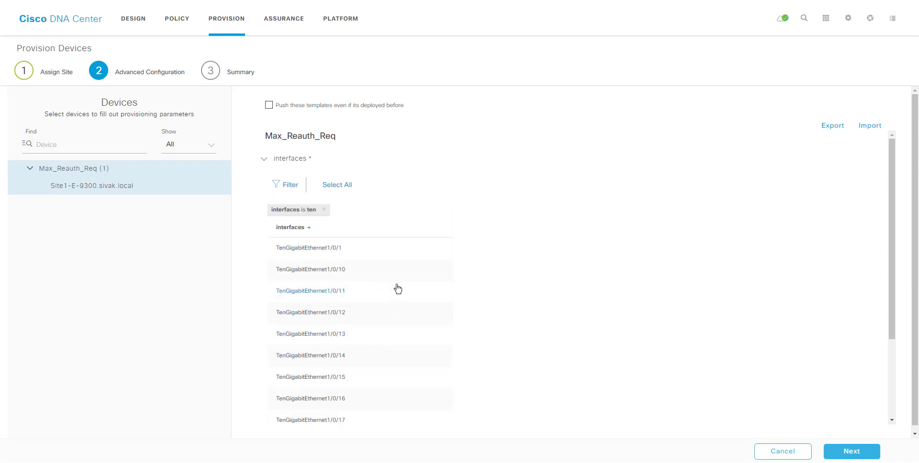
# - Select every port from TenGigabitEthernet1/0/1 through 1/0/24 as chosen interfaces
pyautogui.click(402, 249)
pyautogui.click(402, 249)
pyautogui.click(403, 249)
pyautogui.click(403, 249)
pyautogui.click(403, 249)
pyautogui.click(403, 249)
pyautogui.click(403, 249)
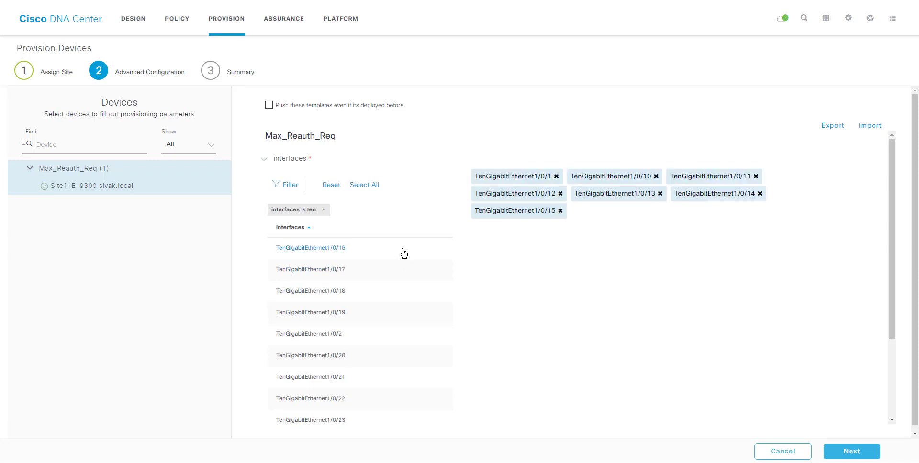
pyautogui.doubleClick(403, 253)
pyautogui.doubleClick(403, 253)
pyautogui.click(404, 253)
pyautogui.click(404, 253)
pyautogui.doubleClick(404, 253)
pyautogui.doubleClick(404, 254)
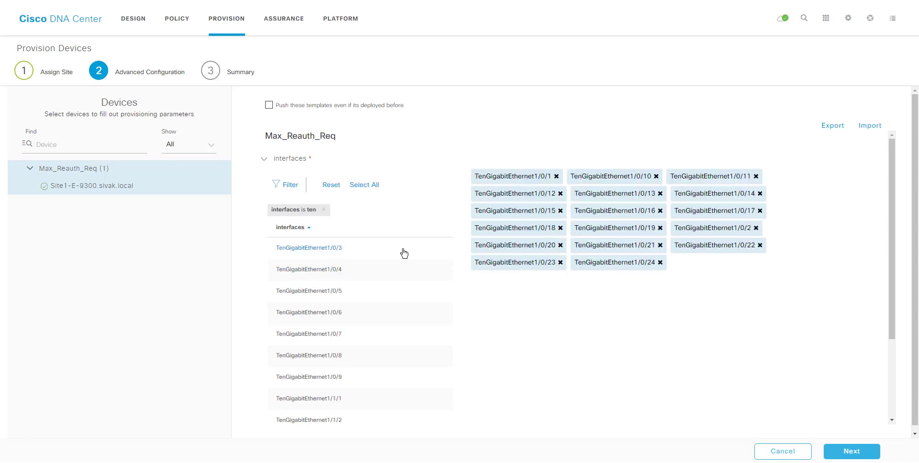
pyautogui.click(404, 254)
pyautogui.doubleClick(404, 253)
pyautogui.click(404, 253)
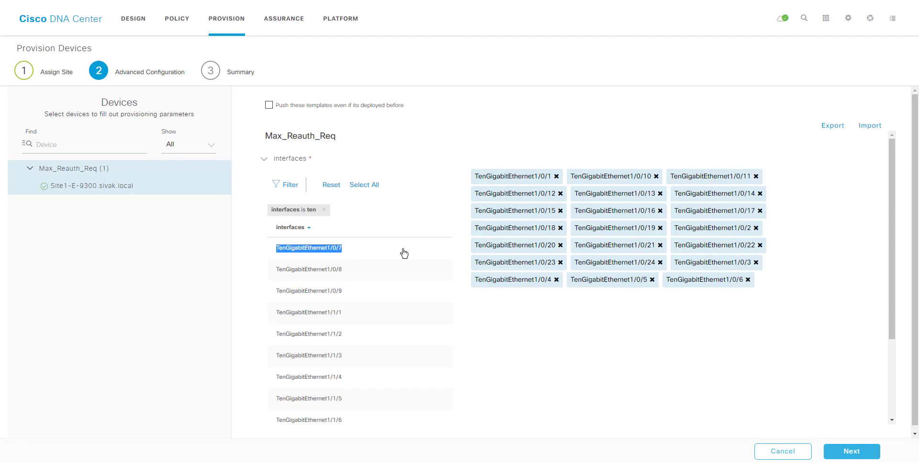
pyautogui.doubleClick(404, 253)
pyautogui.click(404, 254)
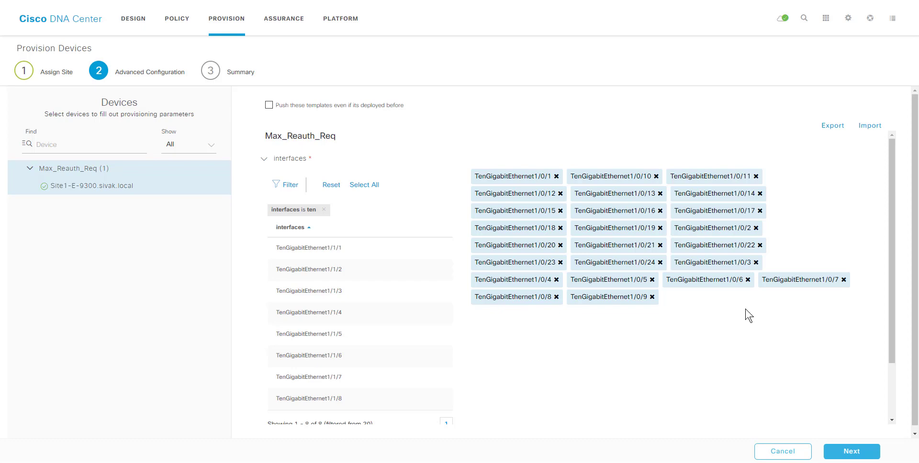
# - Remove the TenGigabitEthernet1/0/1, 1/0/3, 1/0/5 and 1/0/7 chips, leaving 20 ports selected
pyautogui.click(556, 177)
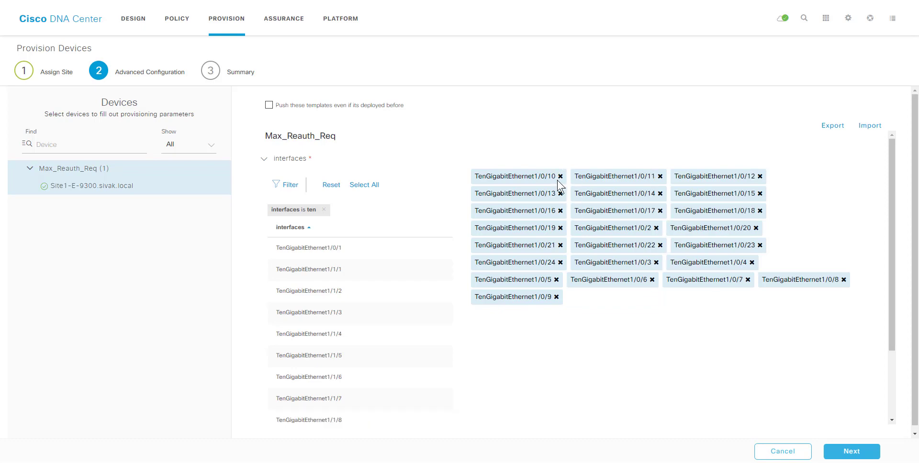
pyautogui.click(655, 262)
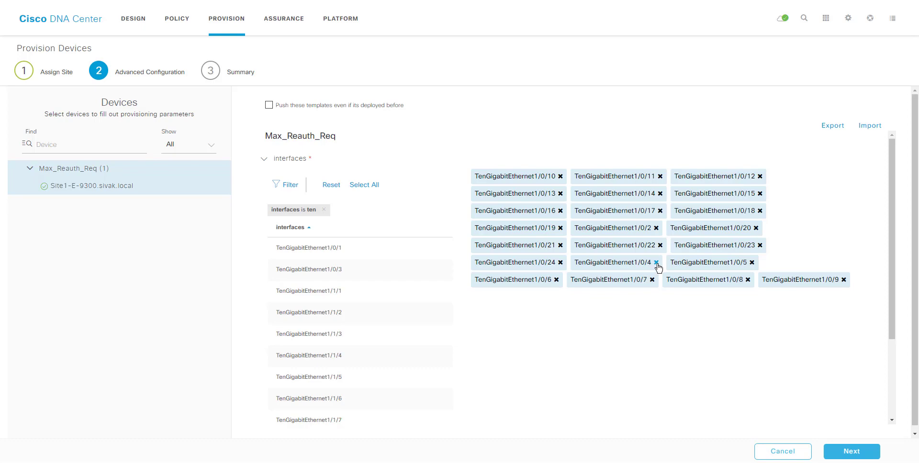
pyautogui.click(752, 263)
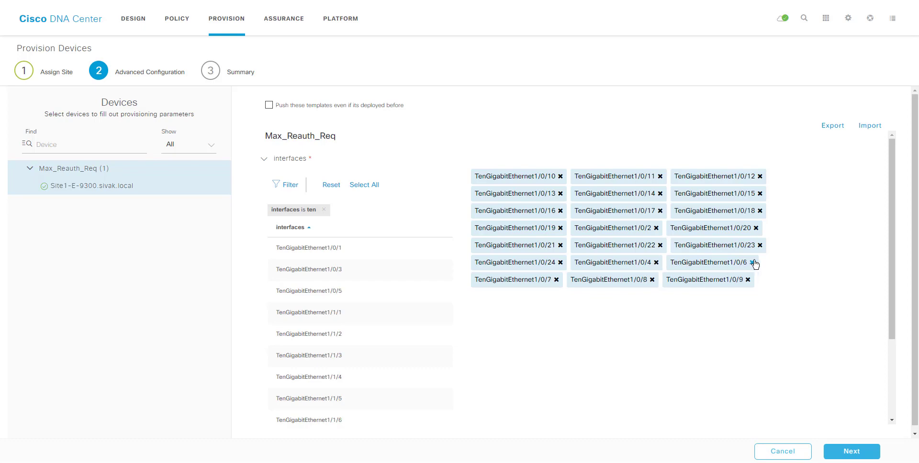
pyautogui.click(557, 280)
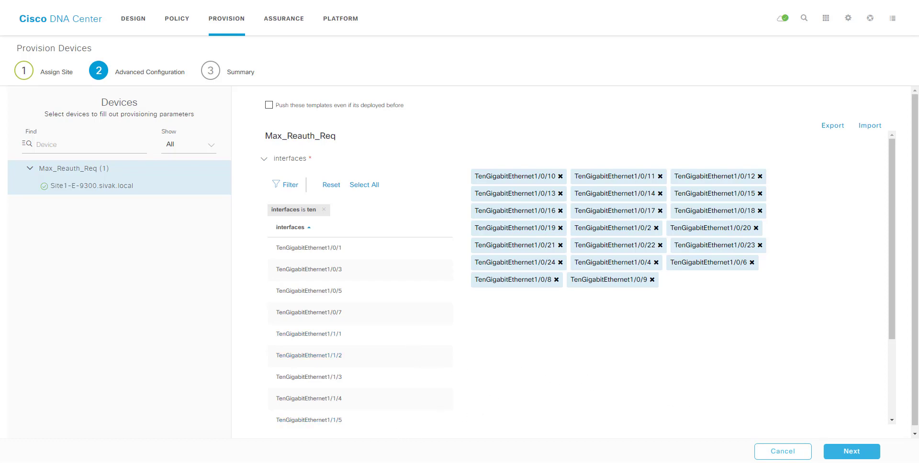
# - List the switch running config from TenGigabitEthernet1/0/10 in PuTTY, noting dot1x max-reauth-req 5, then minimize PuTTY
pyautogui.hotkey('alt', 'Tab')
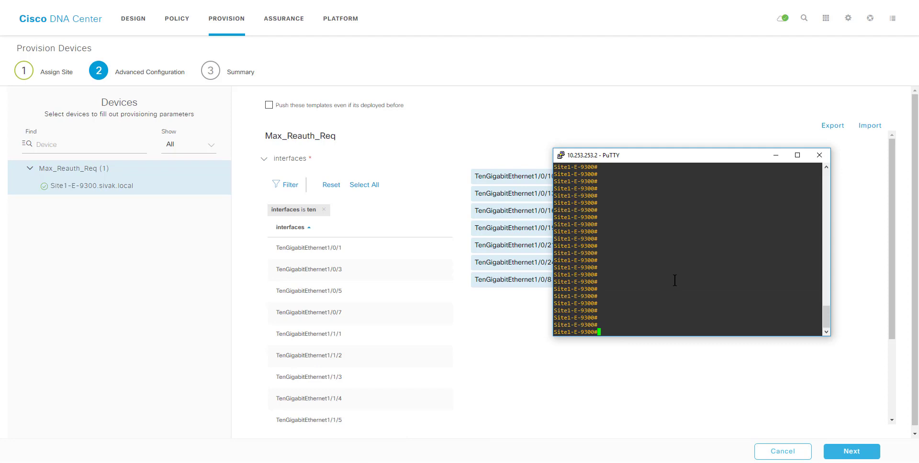
pyautogui.write('sh run | be 1/0/10')
pyautogui.press('Return')
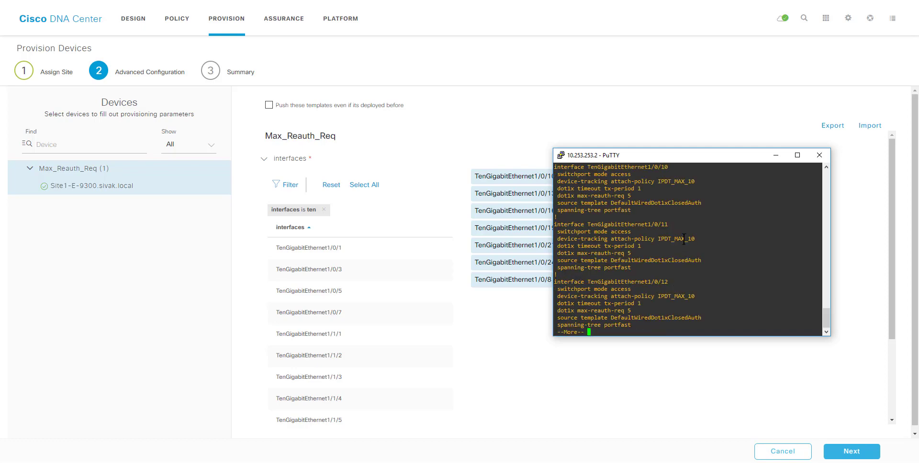
pyautogui.moveTo(636, 196); pyautogui.dragTo(554, 197)
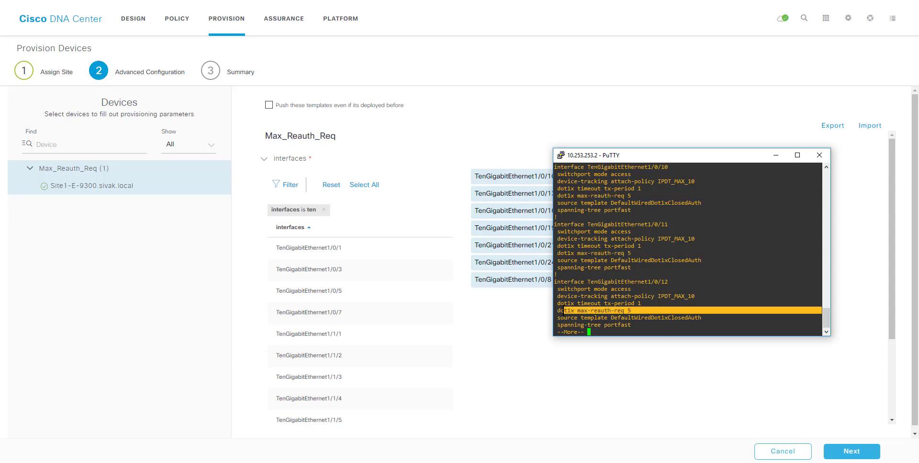
pyautogui.click(775, 155)
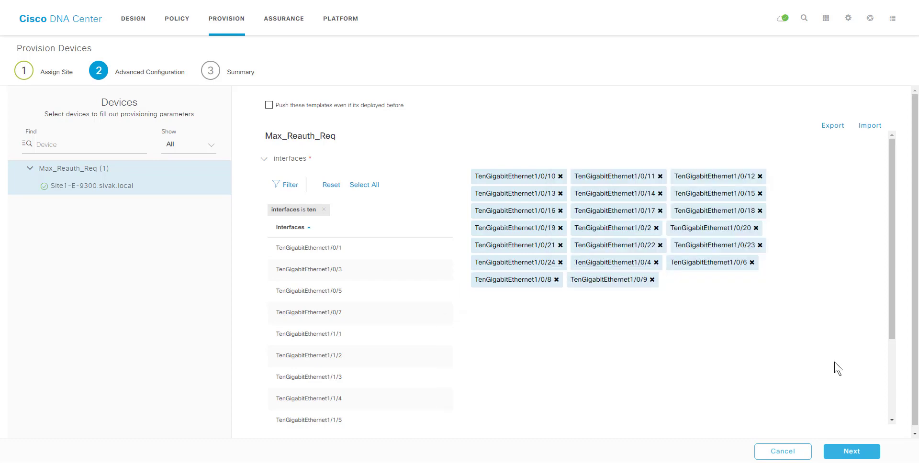
# - Deploy the Max_Reauth_Req template to Site1-E-9300 immediately with 'Now' scheduling
pyautogui.click(853, 452)
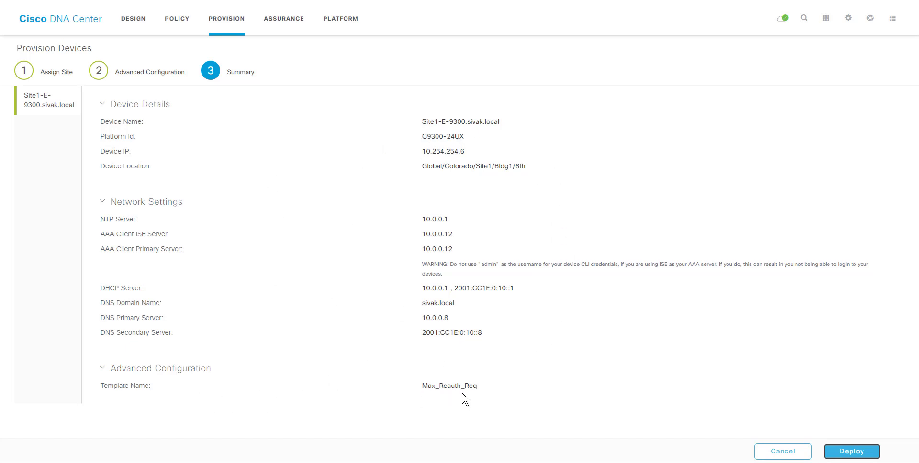
pyautogui.click(850, 452)
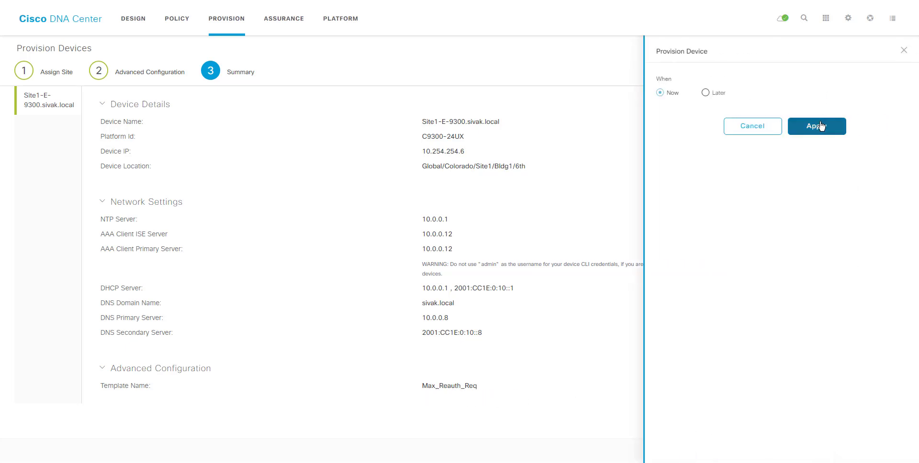
pyautogui.click(823, 119)
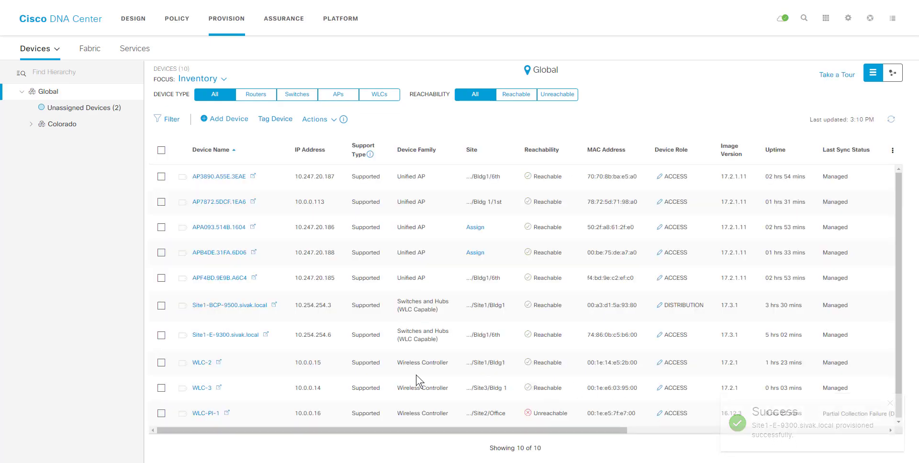
# - In PuTTY, rerun 'sh run | be 1/0/10' and page through to interfaces 1/0/14–1/0/16
pyautogui.hotkey('alt', 'Tab')
pyautogui.press('space')
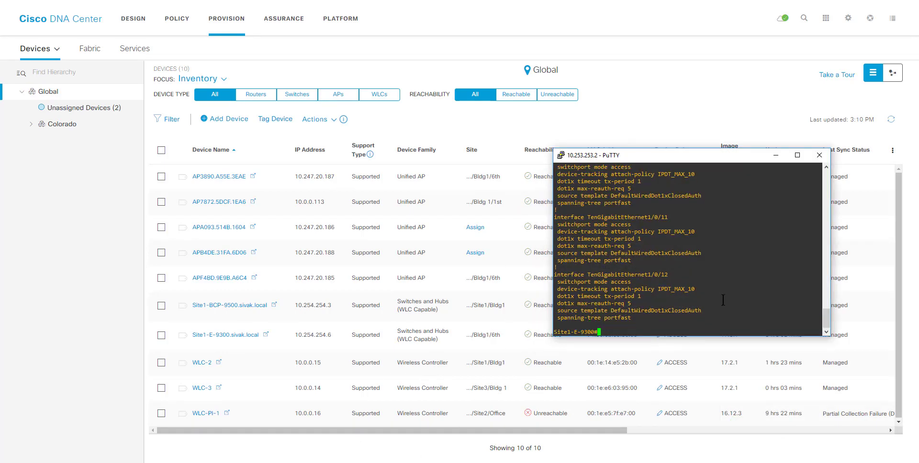
pyautogui.write('sh run | be 1/0/10')
pyautogui.press('Return')
pyautogui.press('space')
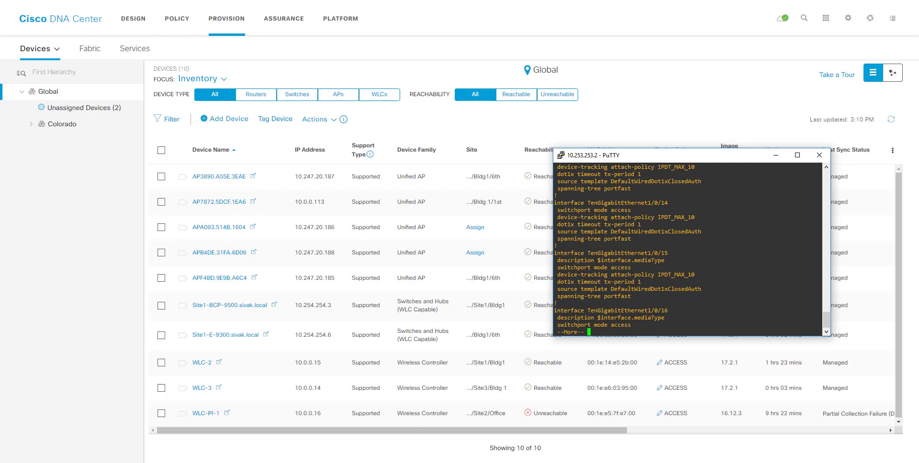
# - Start provisioning Site1-E-9300 again via Actions > Provision > Provision Device
pyautogui.click(161, 335)
pyautogui.click(315, 119)
pyautogui.moveTo(335, 180)
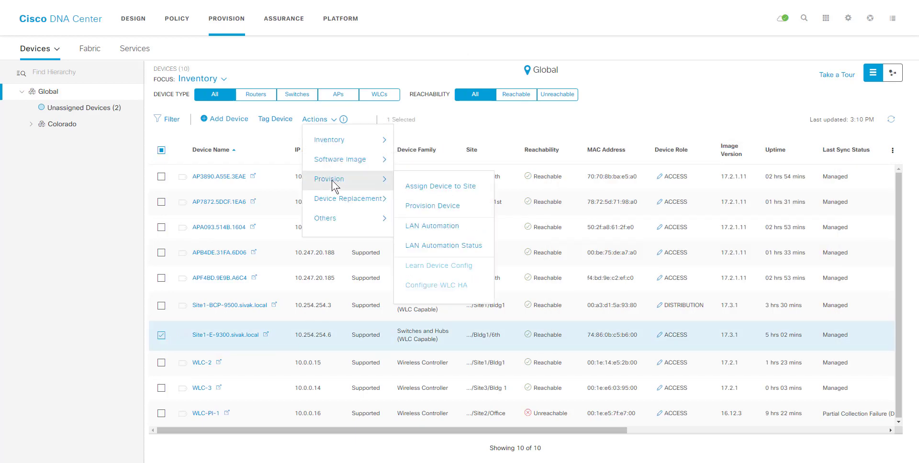
pyautogui.click(426, 207)
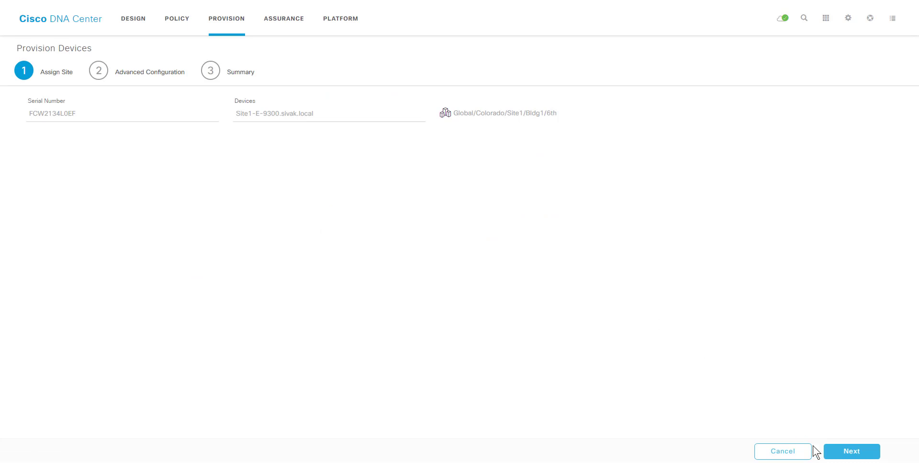
pyautogui.click(849, 452)
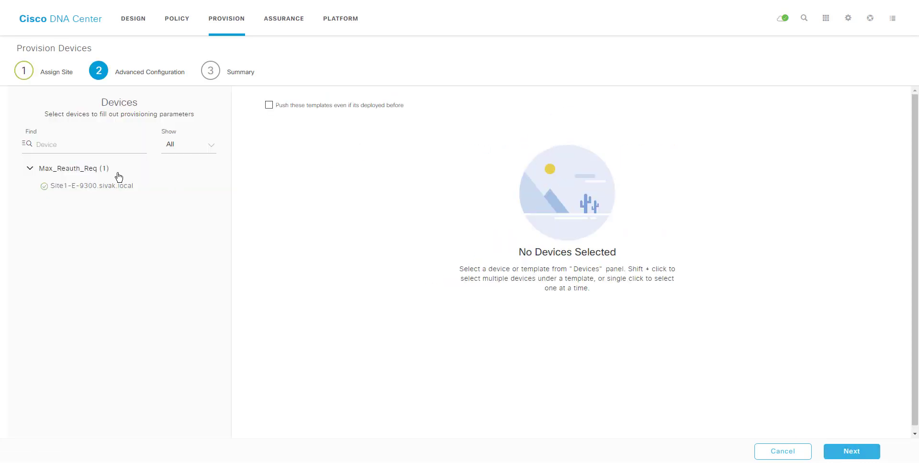
# - Change the Max_Reauth_Req value from 2 to 1 and deploy it to the switch now
pyautogui.click(112, 185)
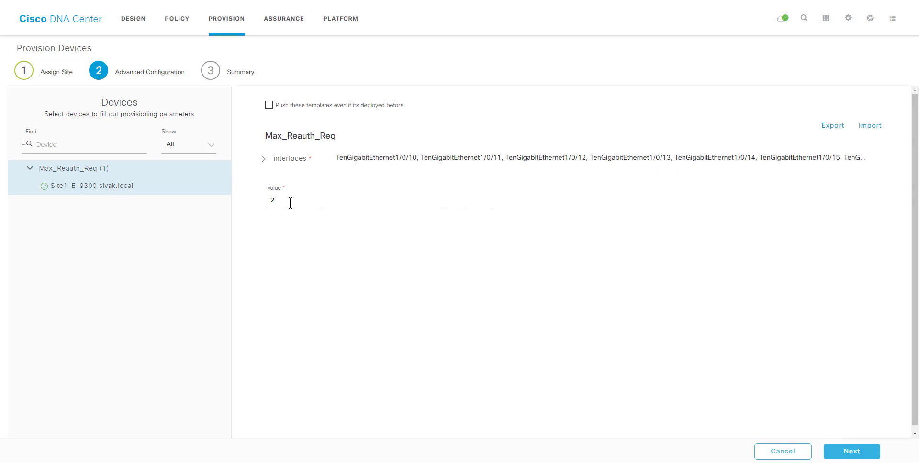
pyautogui.doubleClick(268, 200)
pyautogui.click(863, 455)
pyautogui.click(858, 452)
pyautogui.click(825, 127)
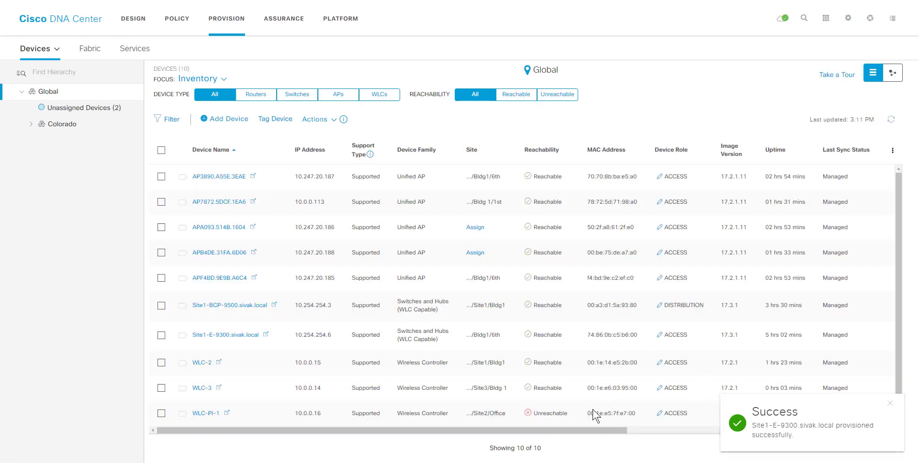
# - Rerun 'sh run | be 1/0/10' in PuTTY and highlight the new dot1x max-reauth-req 1 line
pyautogui.hotkey('alt', 'Tab')
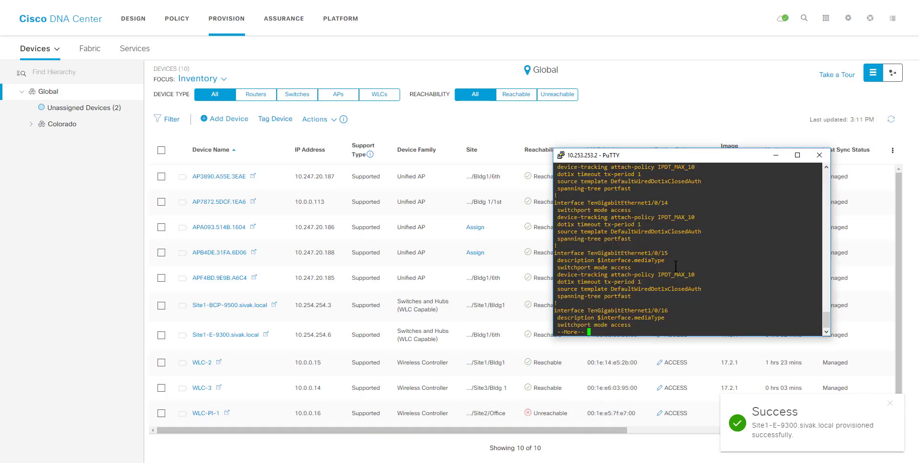
pyautogui.write('sh run | be 1/0/10')
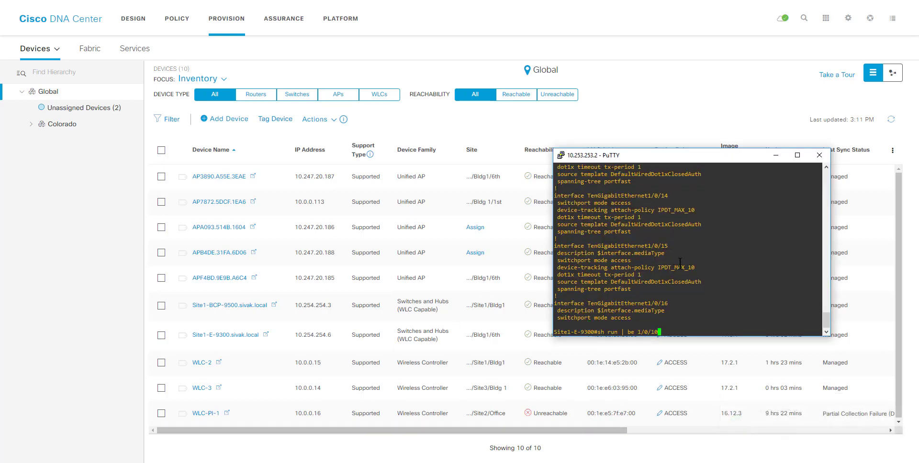
pyautogui.press('Return')
pyautogui.moveTo(642, 252); pyautogui.dragTo(546, 253)
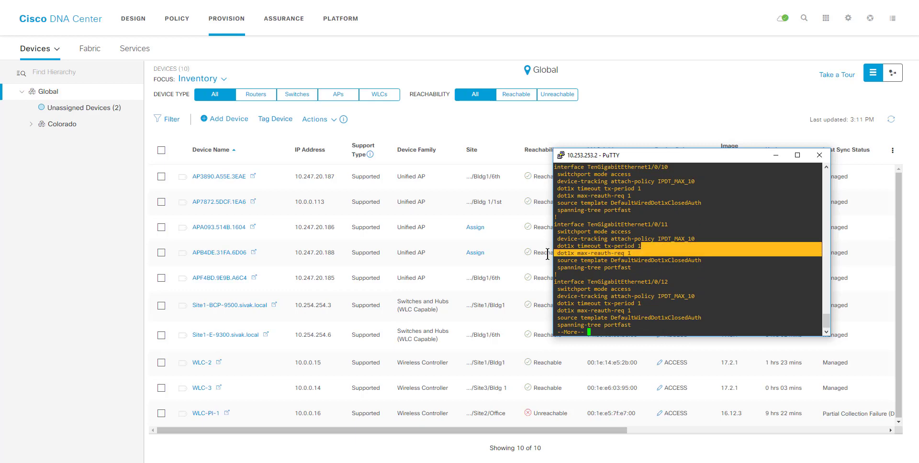